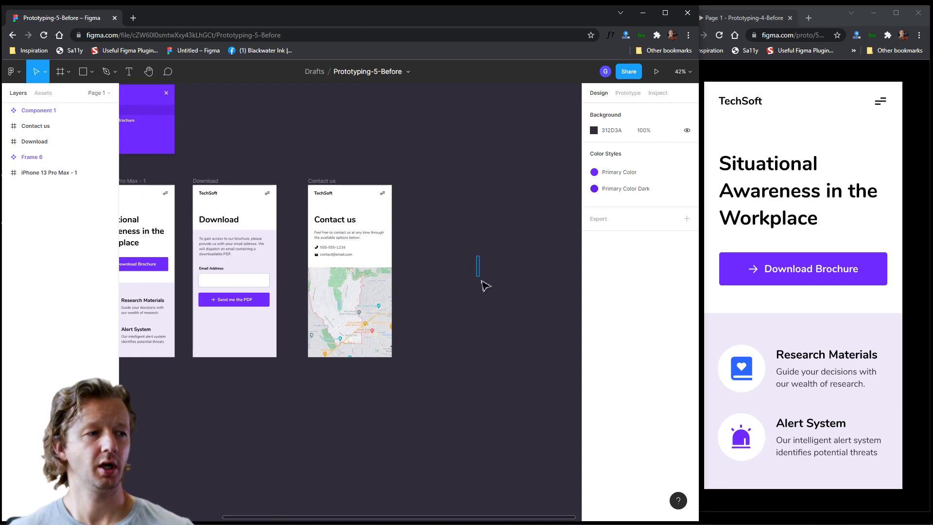
Step: Duplicate the Contact us frame beside the original and change the copy's heading to "Gallery"
drag(486, 250, 454, 300)
drag(321, 182, 407, 181)
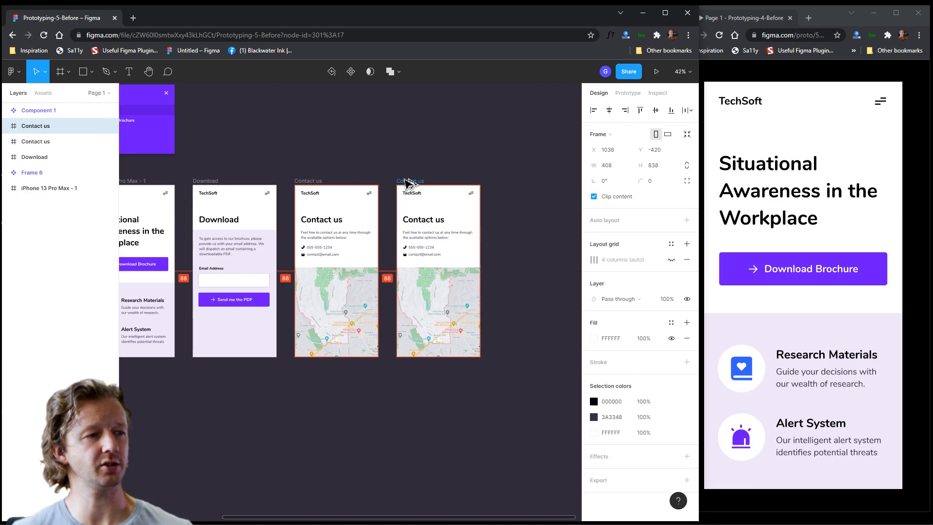
click(422, 219)
double_click(430, 218)
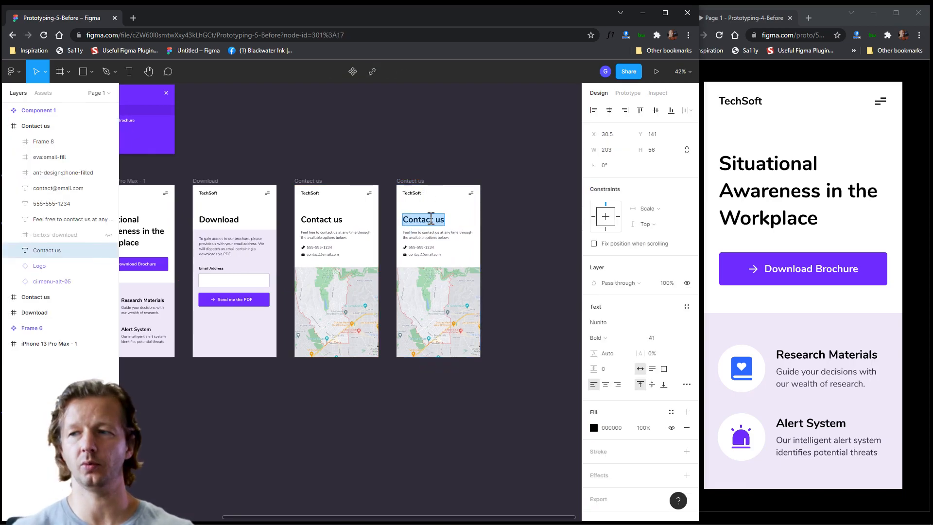
text(Gallery)
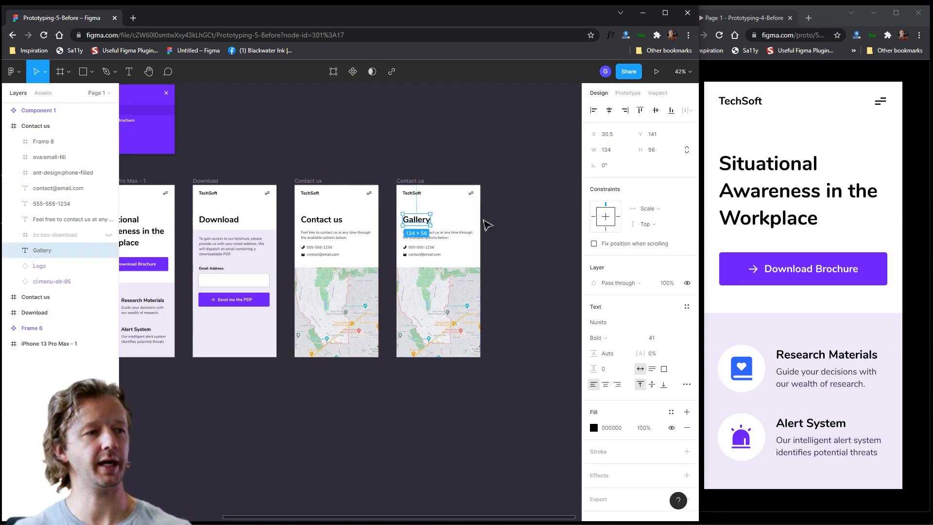
click(485, 227)
Step: Delete the intro text, phone number, e-mail, both contact icons and the map from the Gallery frame
scroll(449, 249, up, 5)
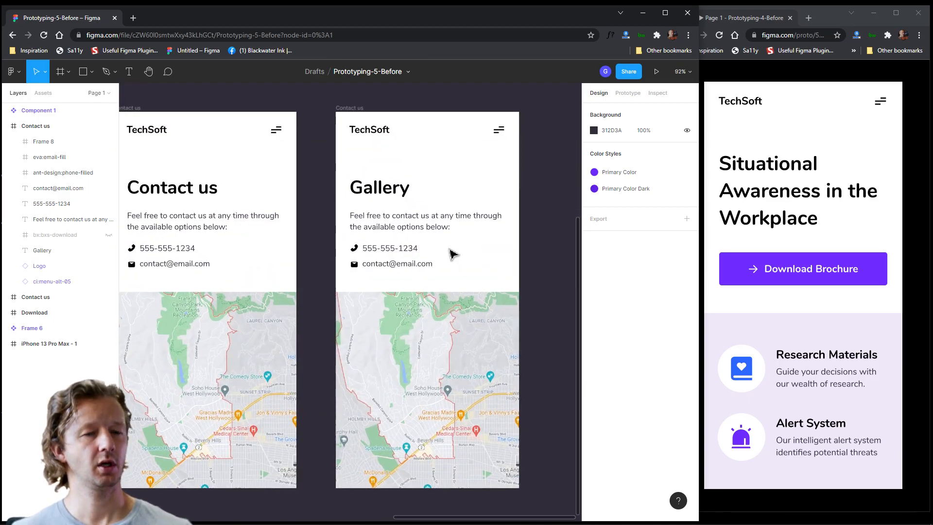
click(425, 221)
key(Delete)
click(390, 248)
key(Delete)
click(389, 263)
key(Delete)
click(354, 263)
key(Delete)
click(355, 248)
key(Delete)
click(443, 371)
key(Delete)
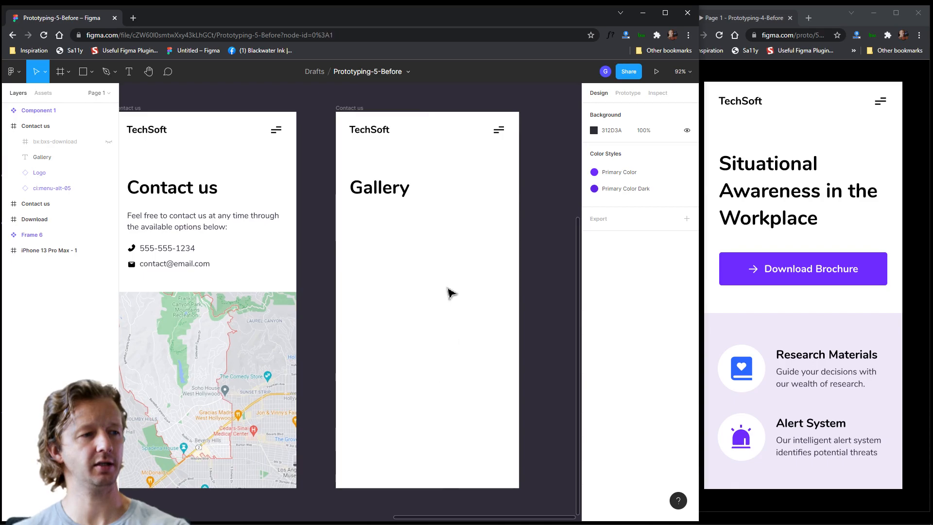
Step: Show the four-column layout grid on the Gallery frame
click(83, 71)
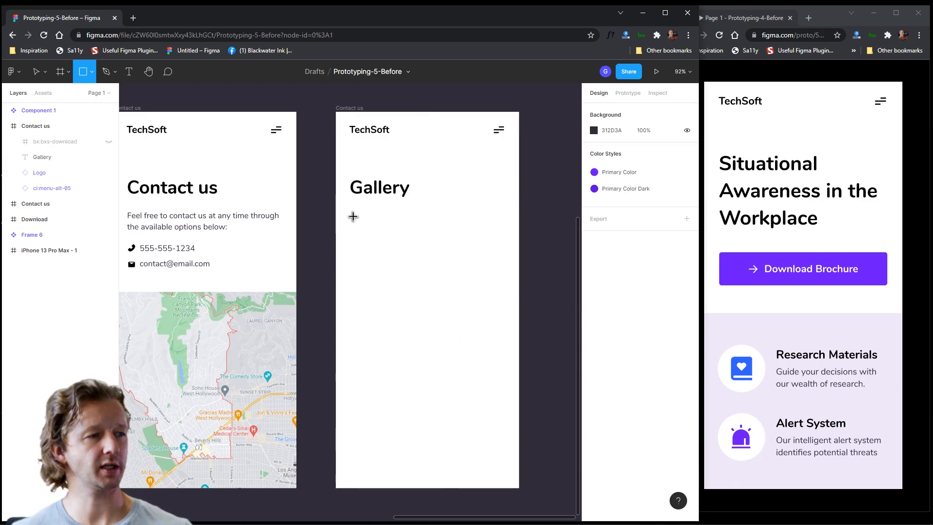
key(v)
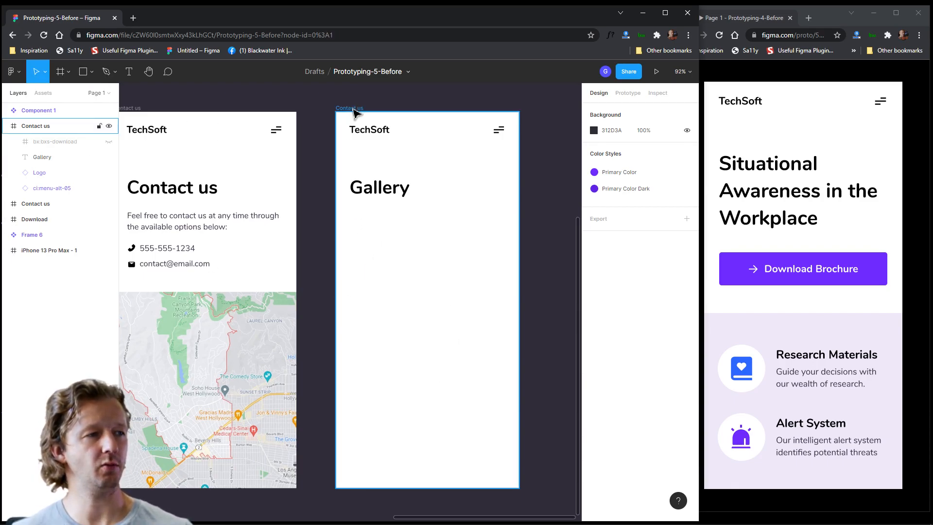
click(353, 110)
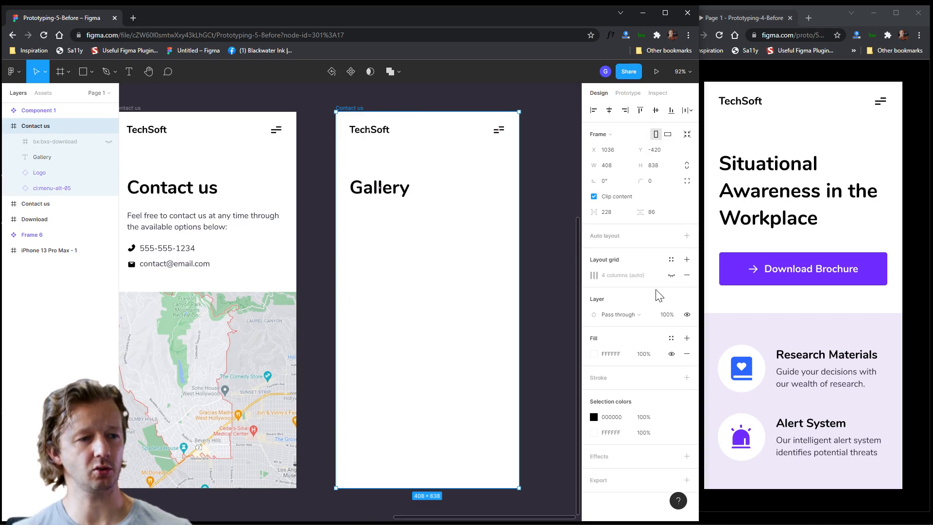
click(671, 275)
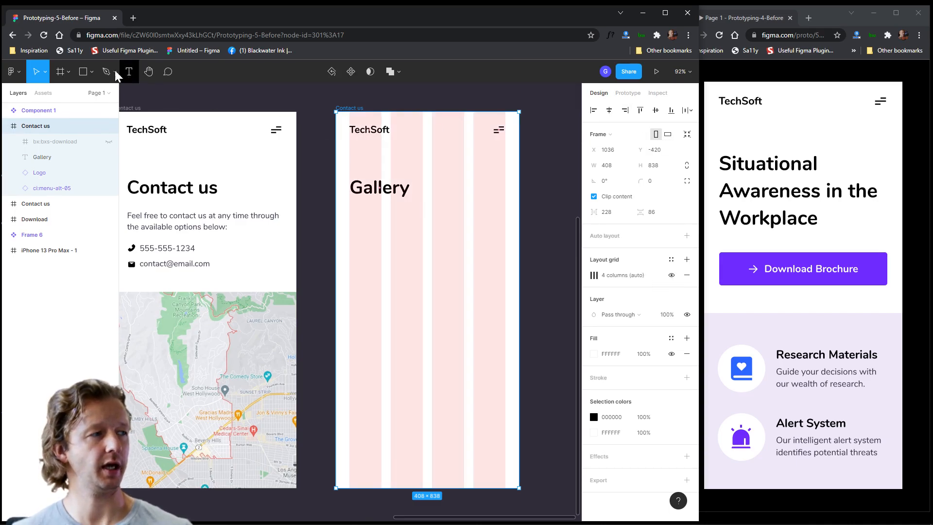
Step: Draw a rectangle of about 348 × 567 beneath the Gallery heading, spanning all four grid columns
click(82, 71)
drag(353, 212, 504, 462)
click(534, 225)
click(502, 235)
drag(508, 236, 510, 236)
click(540, 249)
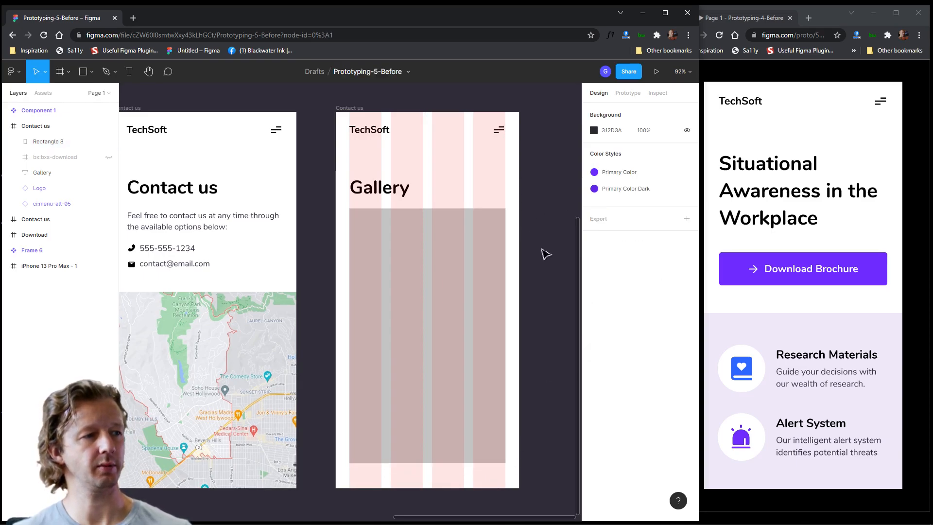
Step: Hide the layout grid on the Gallery frame
click(372, 254)
scroll(340, 389, up, 4)
scroll(393, 449, down, 3)
scroll(355, 296, up, 5)
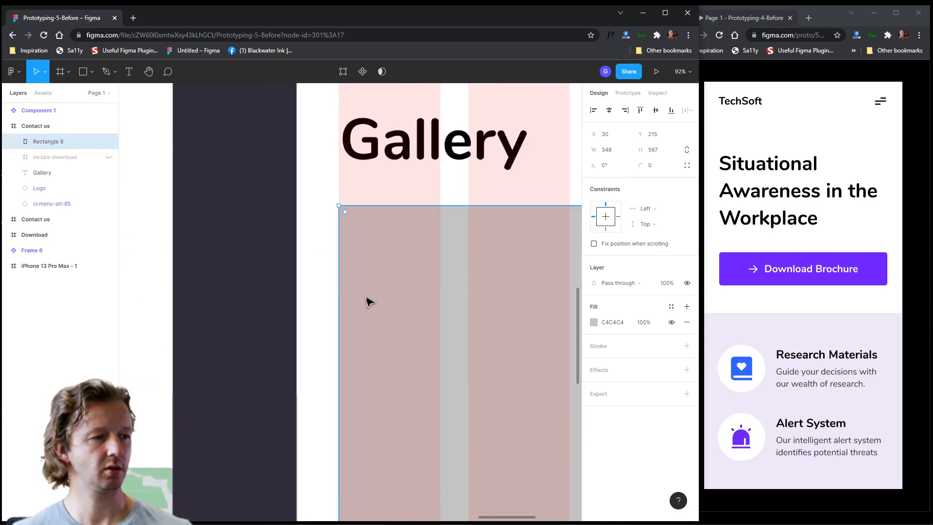
scroll(370, 302, down, 2)
scroll(340, 231, down, 5)
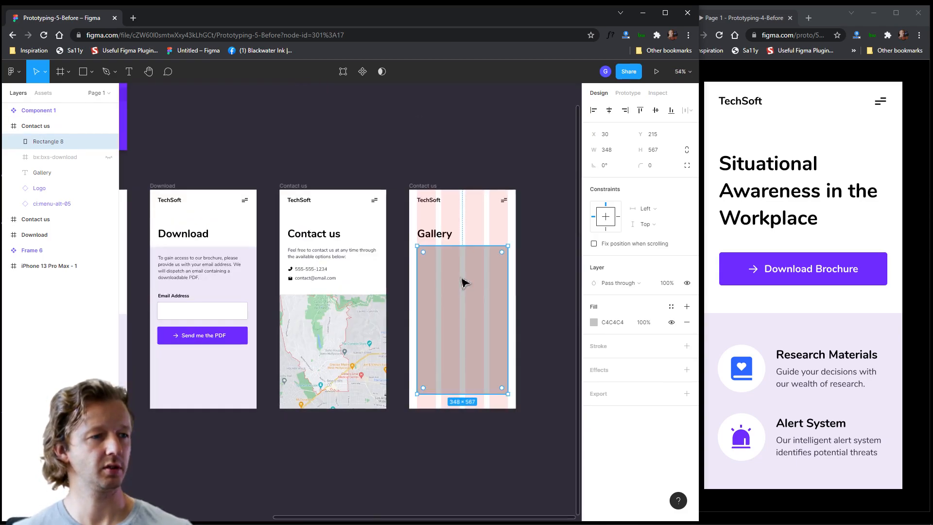
scroll(462, 282, right, 2)
scroll(412, 277, up, 3)
click(344, 140)
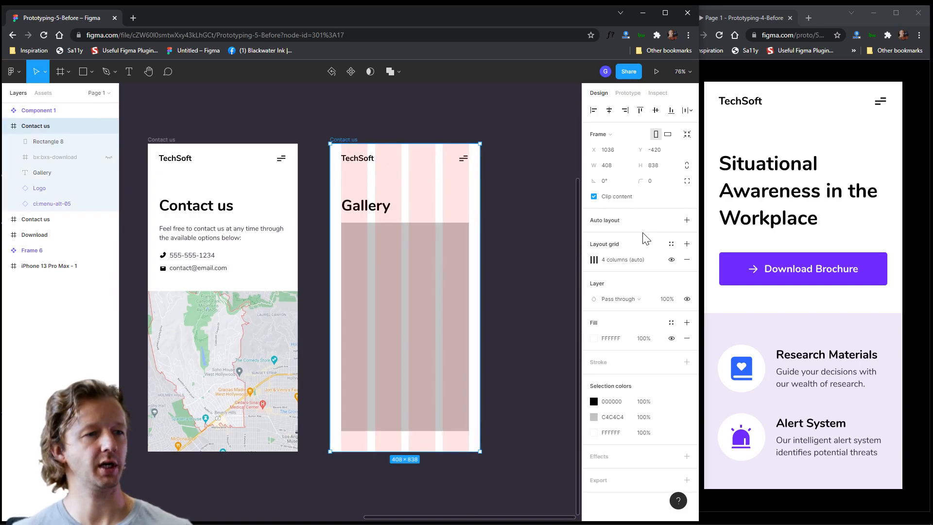
click(670, 260)
click(489, 267)
Step: Set the corner radius of the grey Gallery rectangle to 5
click(408, 290)
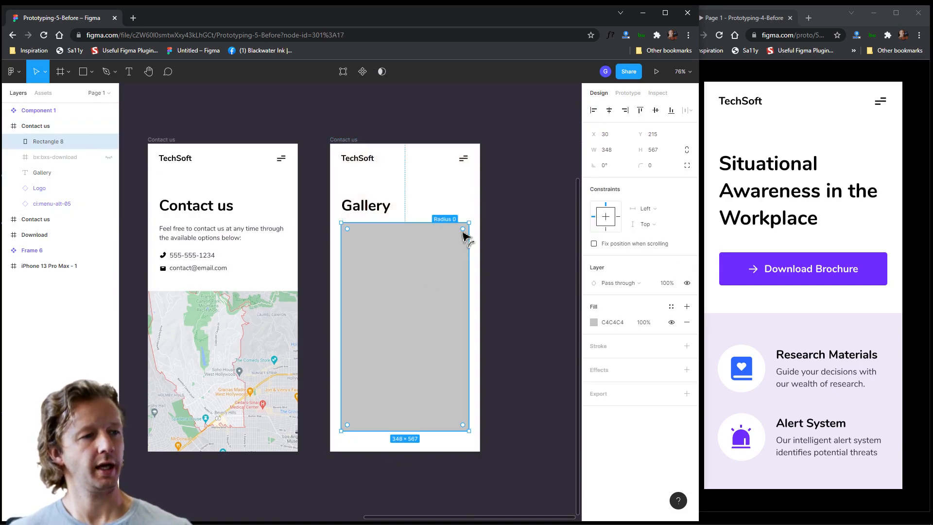
click(654, 166)
key(Return)
click(492, 270)
Step: Move the Gallery frame farther to the right on the canvas, leaving a wide gap after the Contact us frame
scroll(492, 271, up, 2)
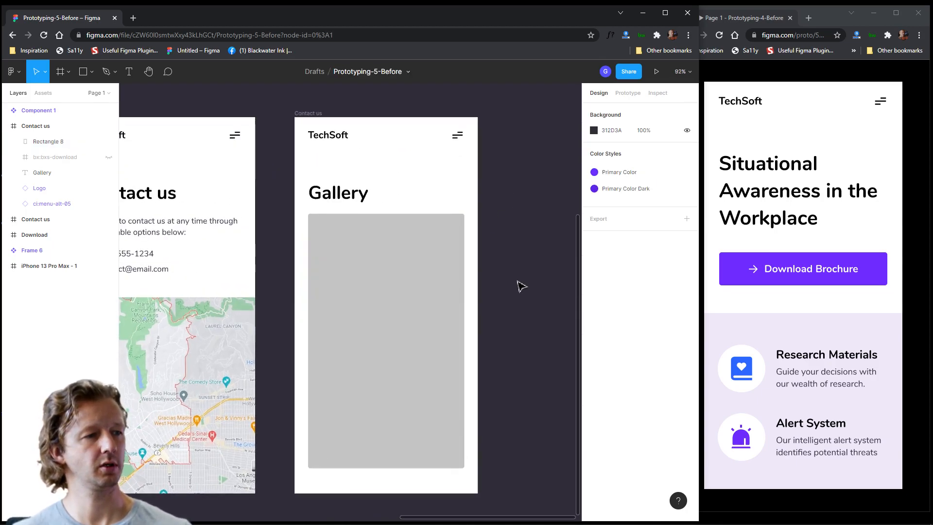
scroll(491, 269, down, 2)
click(427, 258)
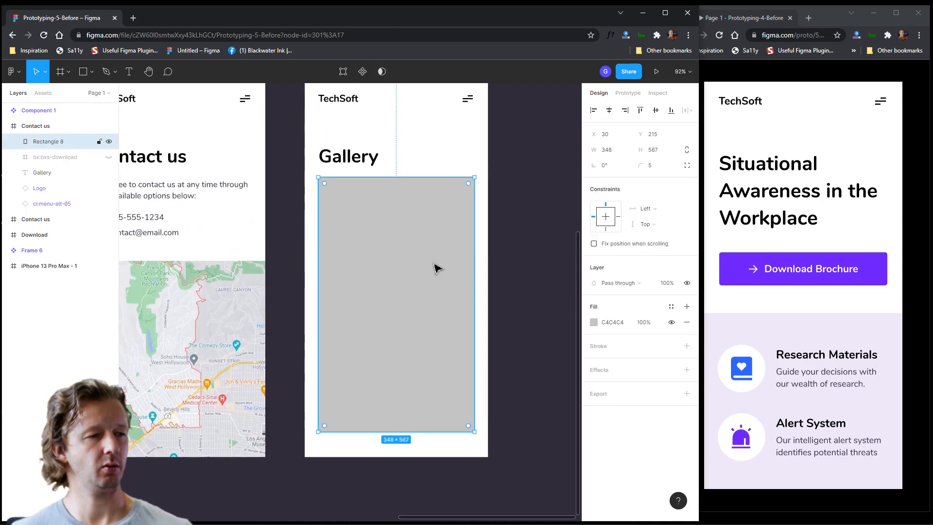
scroll(437, 267, down, 3)
drag(354, 124, 342, 141)
click(538, 115)
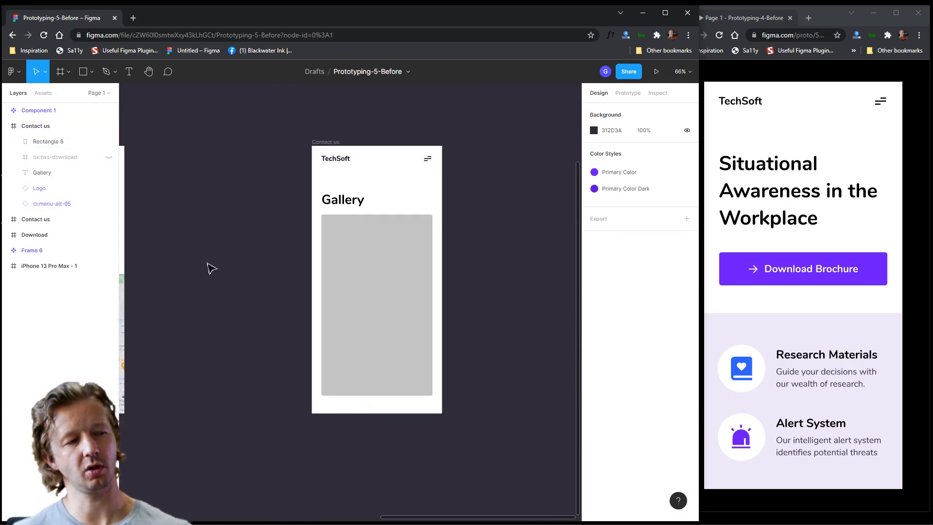
Step: Duplicate the grey rectangle and place the copy to its right at X 393, overlapping the Gallery frame's right edge
click(380, 322)
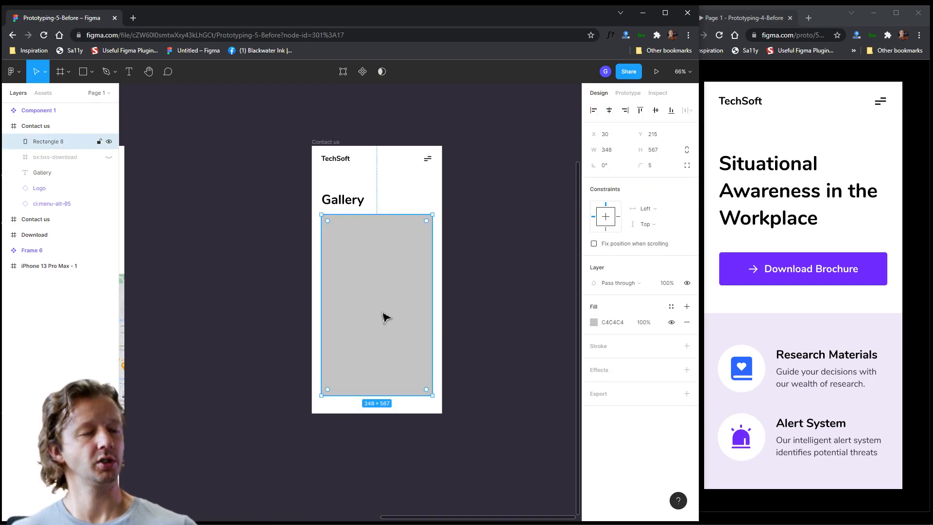
key(ctrl+d)
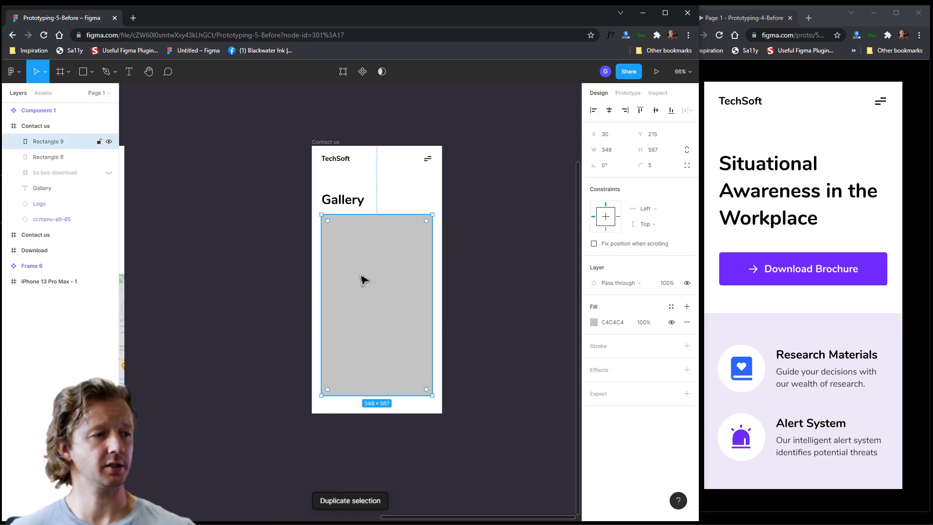
drag(337, 286, 464, 295)
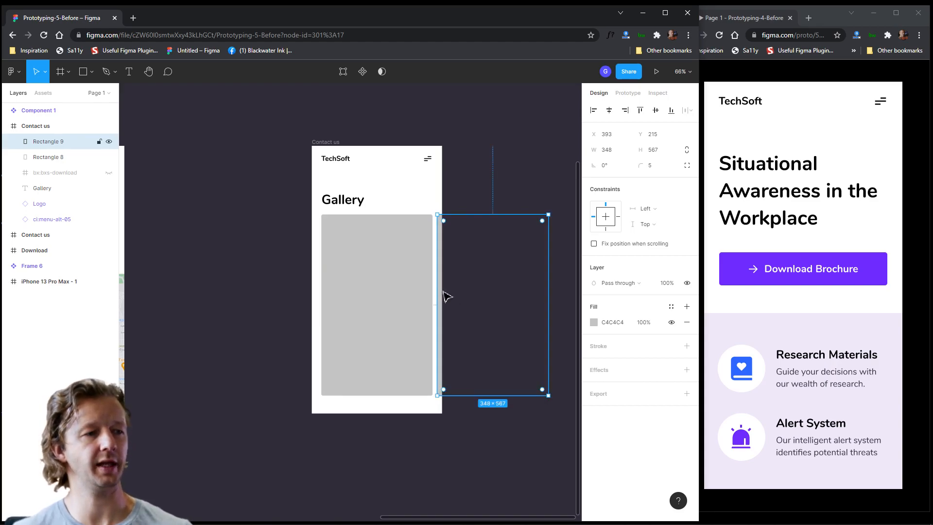
Step: Duplicate the central rectangle again and place the copy to its left at X -333, leaving a 15 px gap
click(422, 283)
key(ctrl+d)
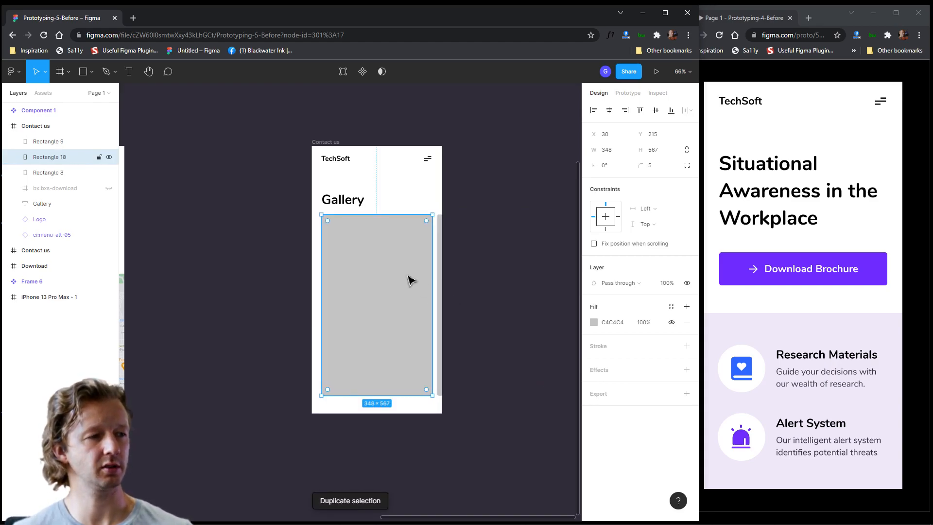
drag(422, 281, 311, 296)
drag(389, 293, 335, 287)
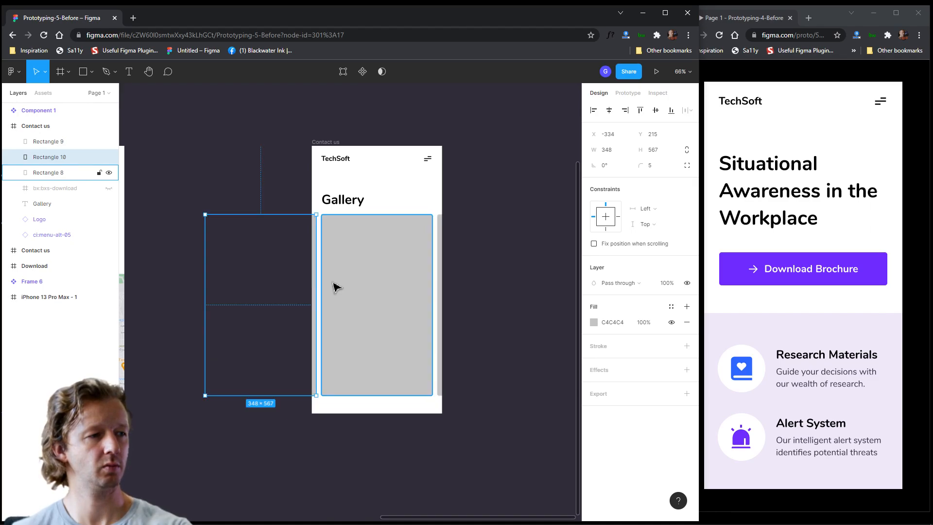
scroll(316, 277, up, 5)
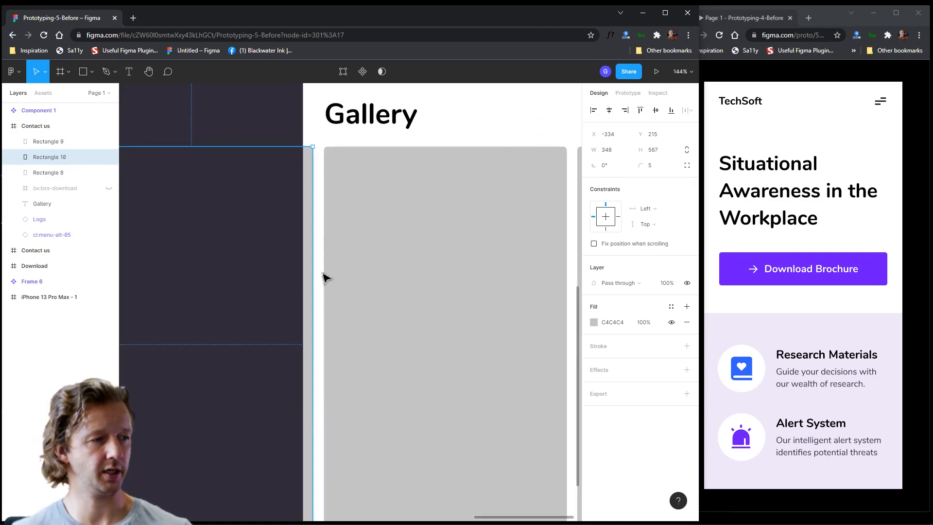
scroll(340, 258, right, 1)
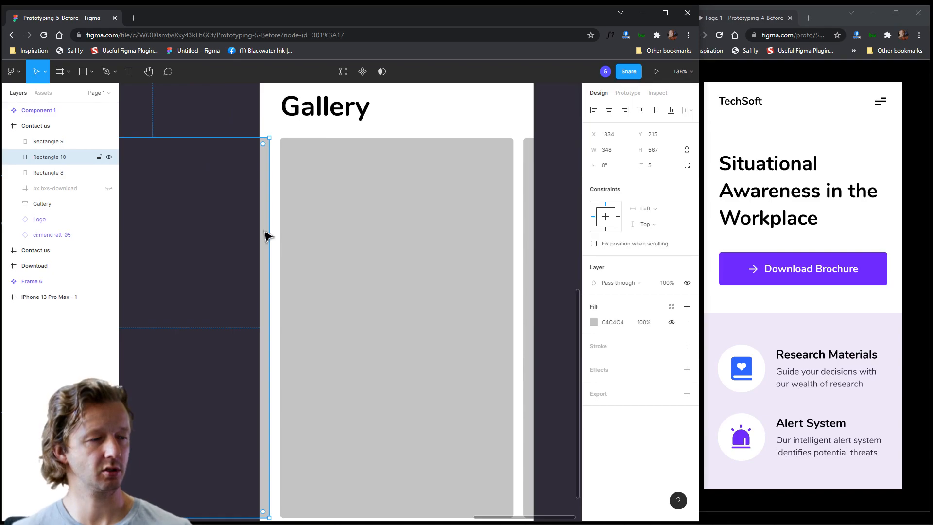
drag(266, 237, 270, 237)
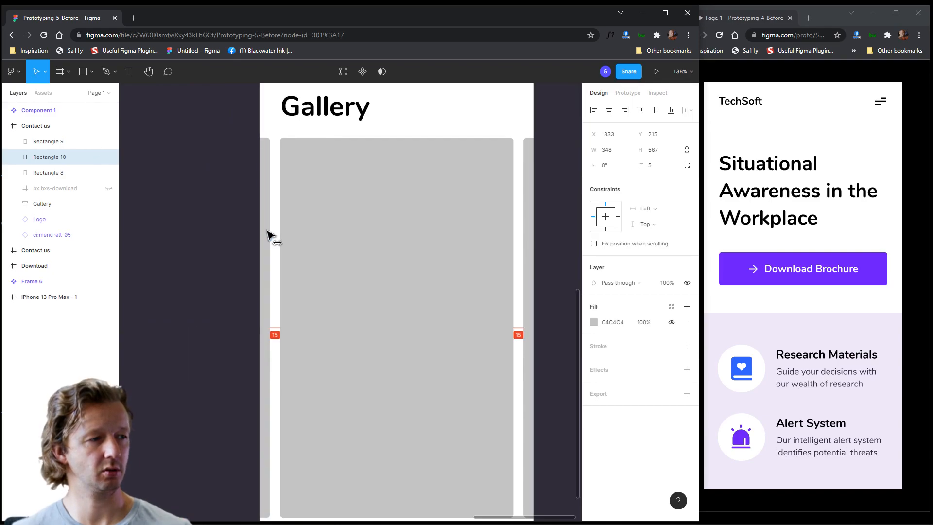
click(229, 130)
scroll(352, 243, down, 5)
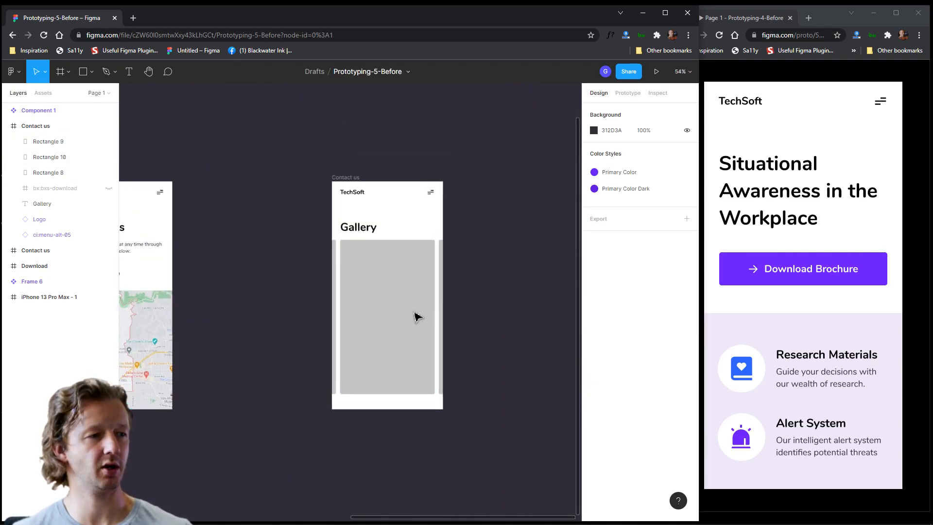
Step: Run the Unsplash plugin and fill the central rectangle with the pink-and-blue marbled image from the "abstract" category
scroll(297, 305, up, 3)
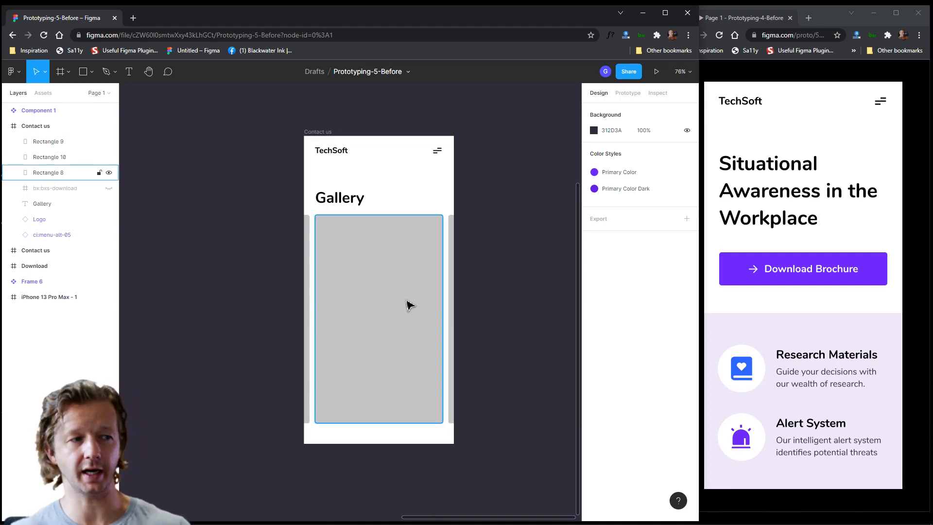
click(453, 248)
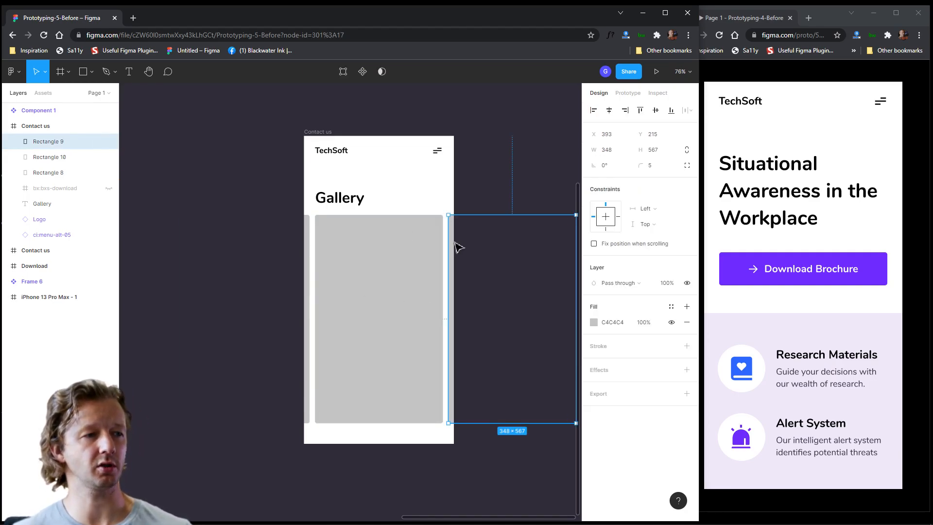
click(411, 185)
scroll(425, 191, down, 1)
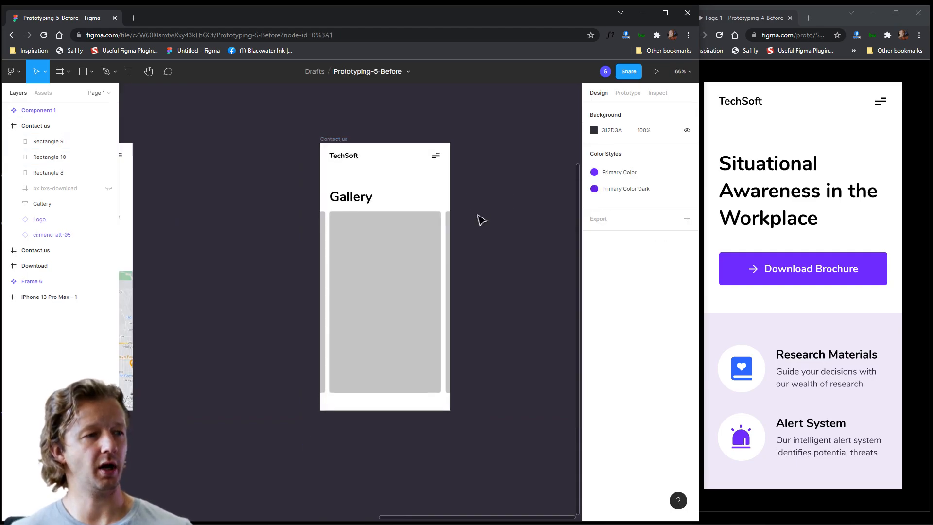
drag(482, 217, 427, 208)
right_click(432, 178)
mouse_move(457, 241)
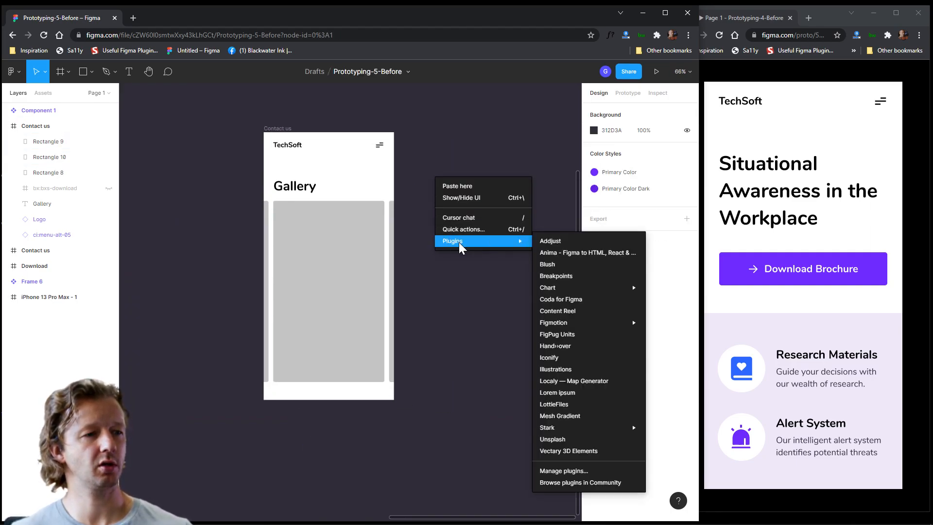
click(552, 439)
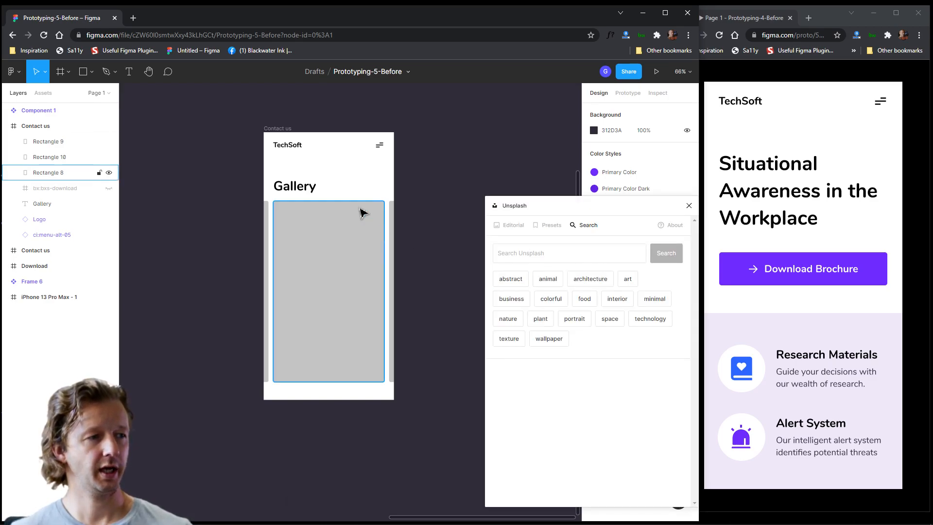
click(348, 246)
click(510, 279)
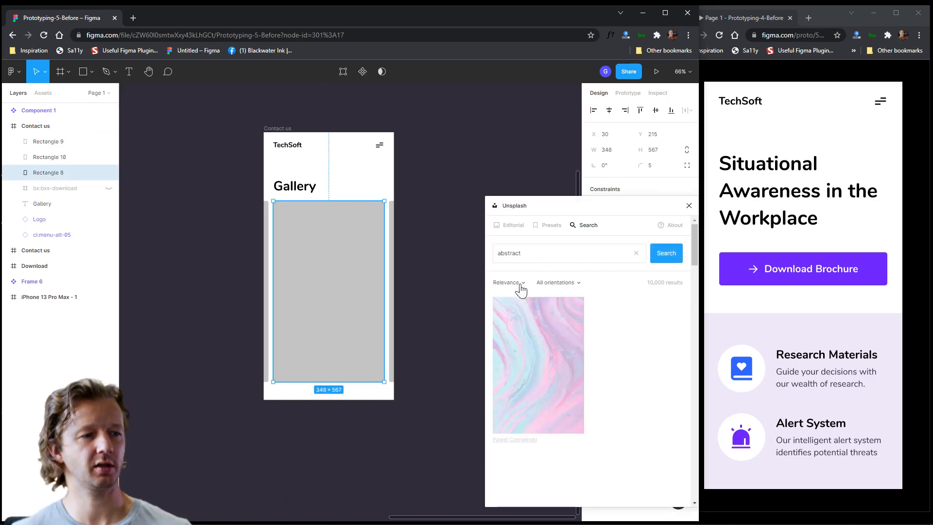
drag(554, 328, 395, 244)
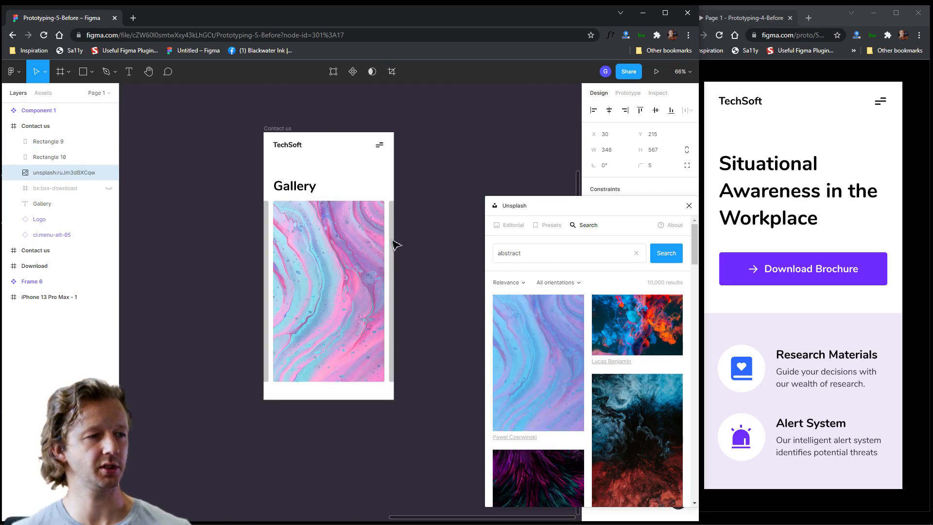
Step: Fill the right rectangle with the blue-and-orange smoke image and the left one with the dark purple abstract image, and close Unsplash
click(393, 242)
click(596, 316)
click(267, 268)
click(562, 458)
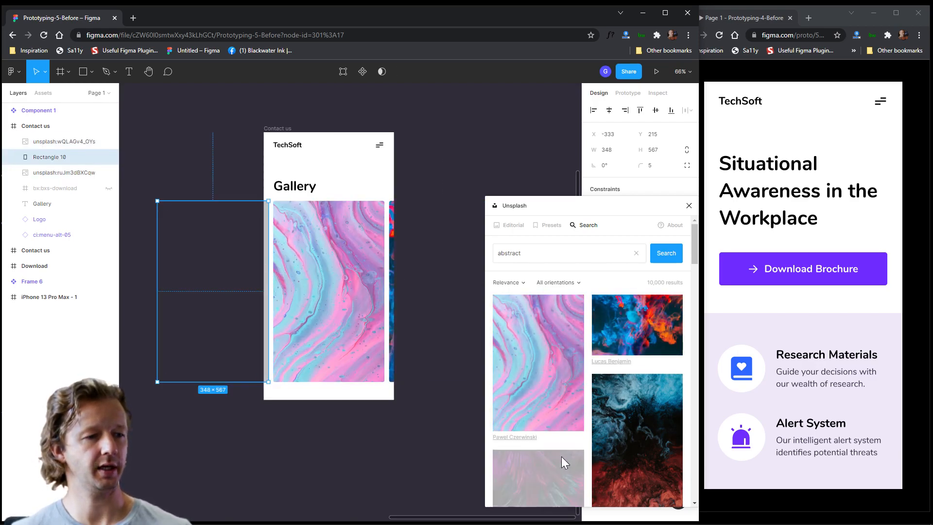
click(689, 206)
click(441, 166)
scroll(397, 228, down, 5)
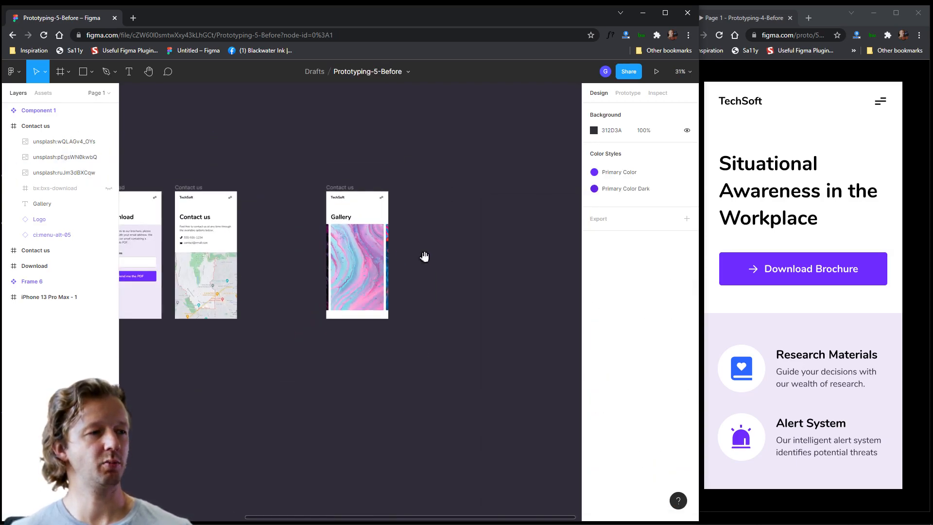
Step: Duplicate the Gallery frame and place the copy directly below the original
click(384, 162)
drag(384, 165, 387, 325)
click(521, 294)
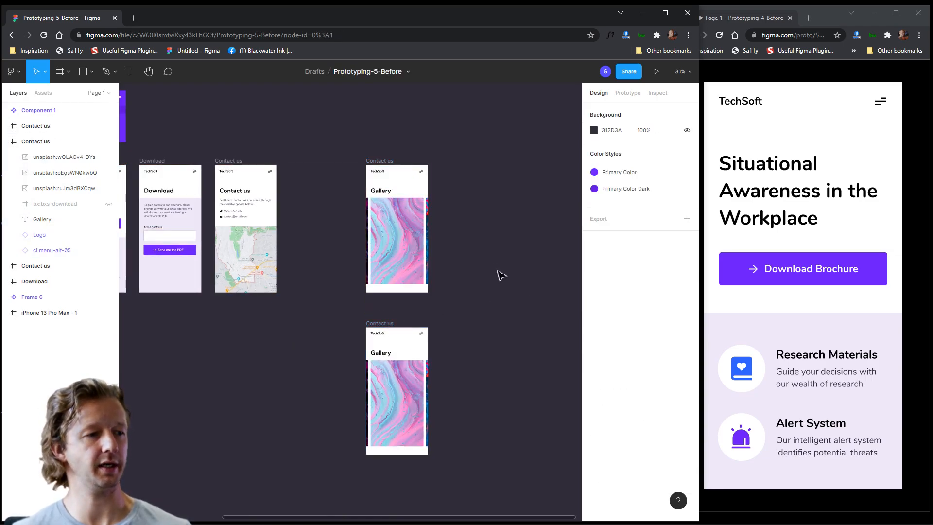
scroll(454, 207, up, 3)
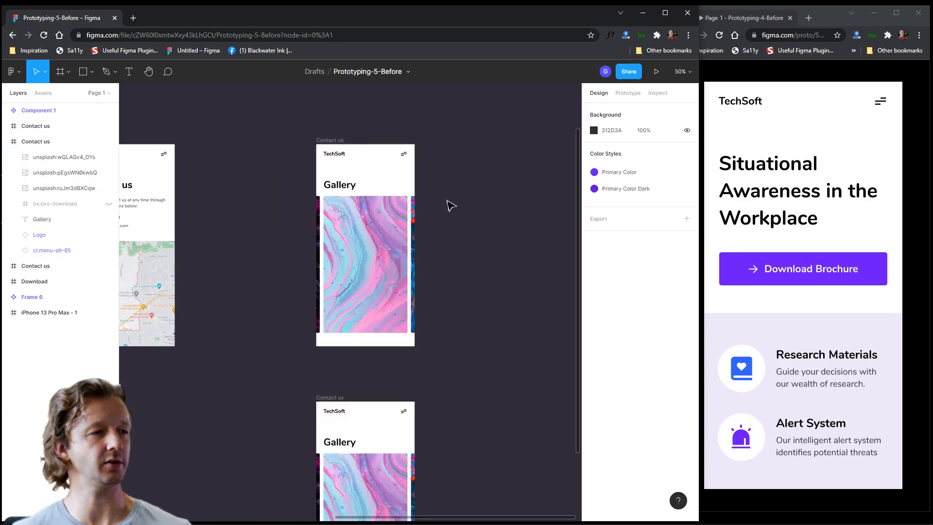
scroll(462, 228, down, 2)
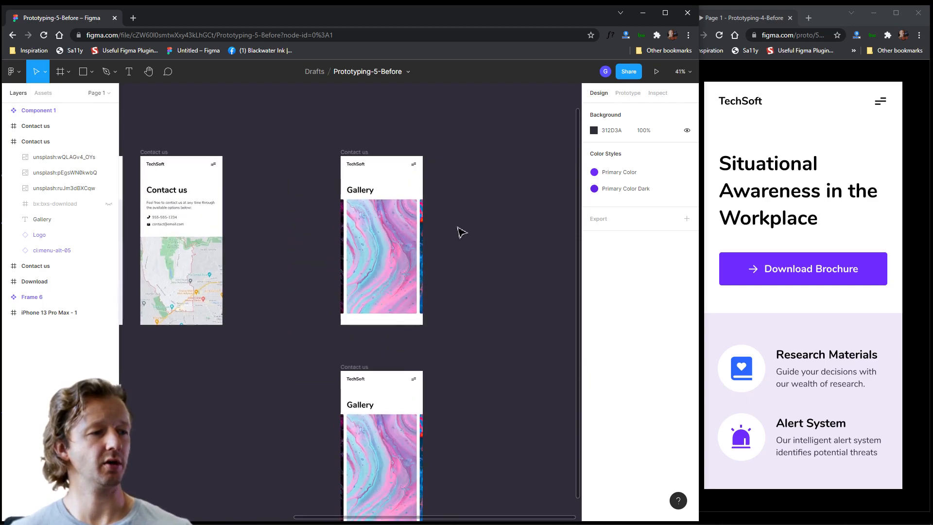
Step: Move the lower Gallery copy well above the original frame, clear of the row of screens
scroll(458, 227, down, 5)
drag(480, 215, 467, 271)
drag(412, 344, 414, 115)
click(439, 252)
scroll(440, 258, up, 4)
scroll(455, 287, up, 2)
drag(454, 286, 487, 201)
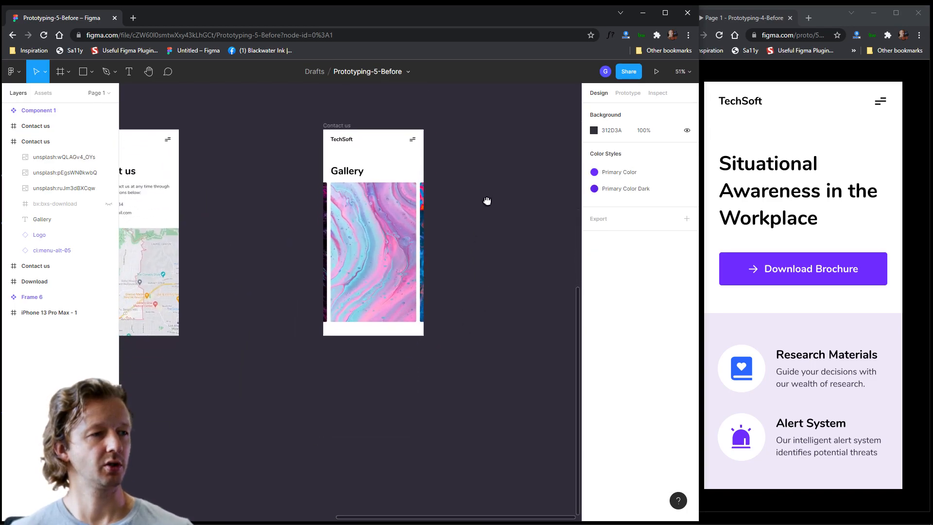
Step: Wrap the central, right and left gallery images together in one new frame with Frame selection
click(427, 209)
shift+click(377, 208)
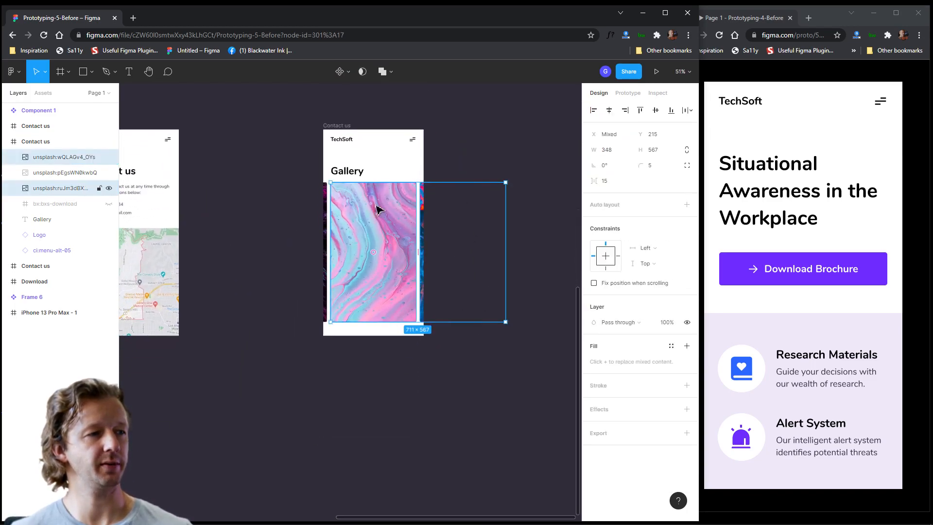
shift+click(328, 205)
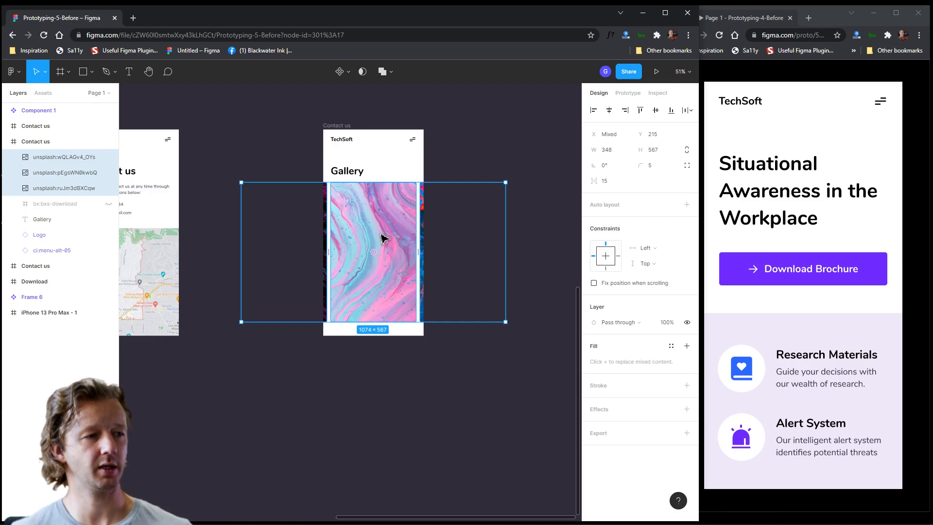
right_click(396, 233)
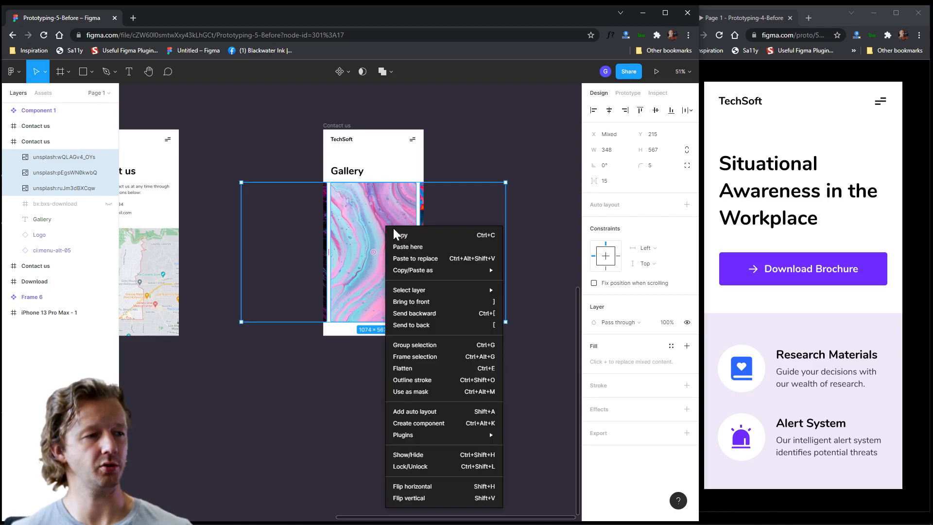
click(407, 357)
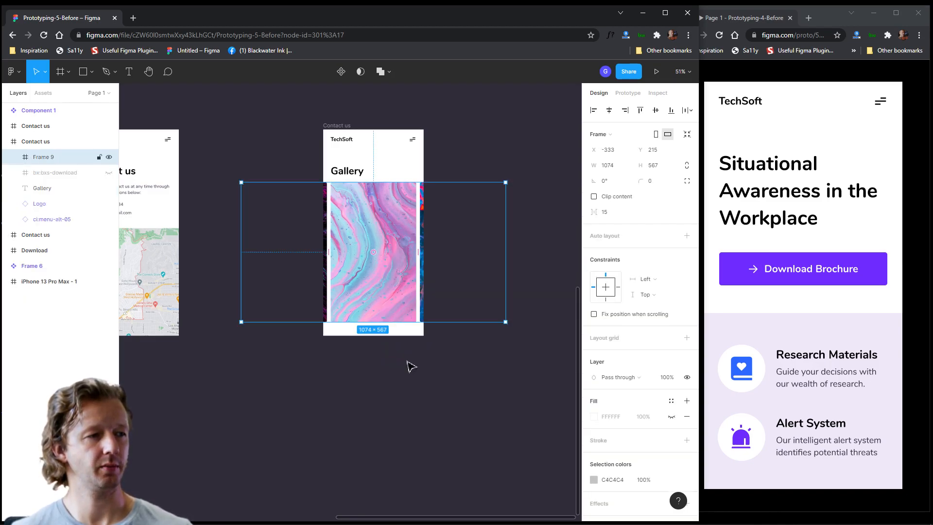
Step: Enable Clip content on the new image frame and shrink it to the screen's width, 408 px at X 0
click(593, 196)
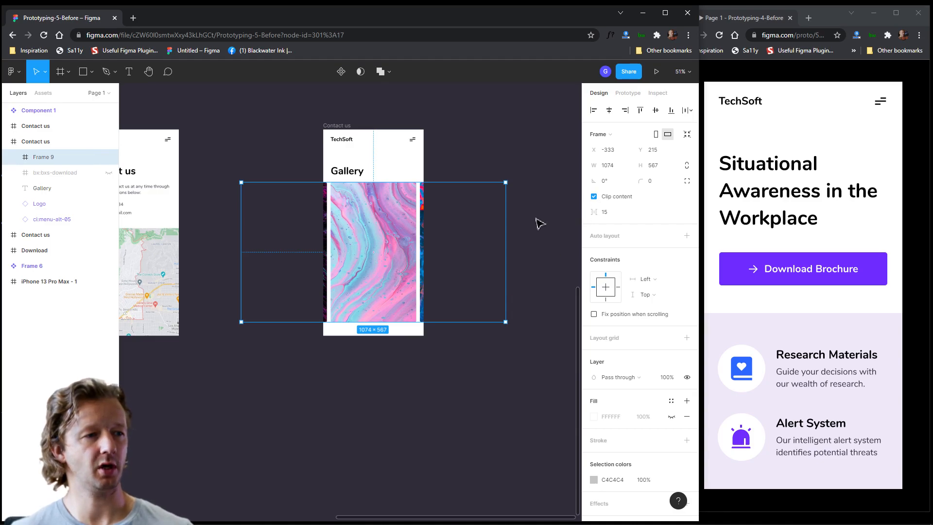
drag(508, 225, 426, 224)
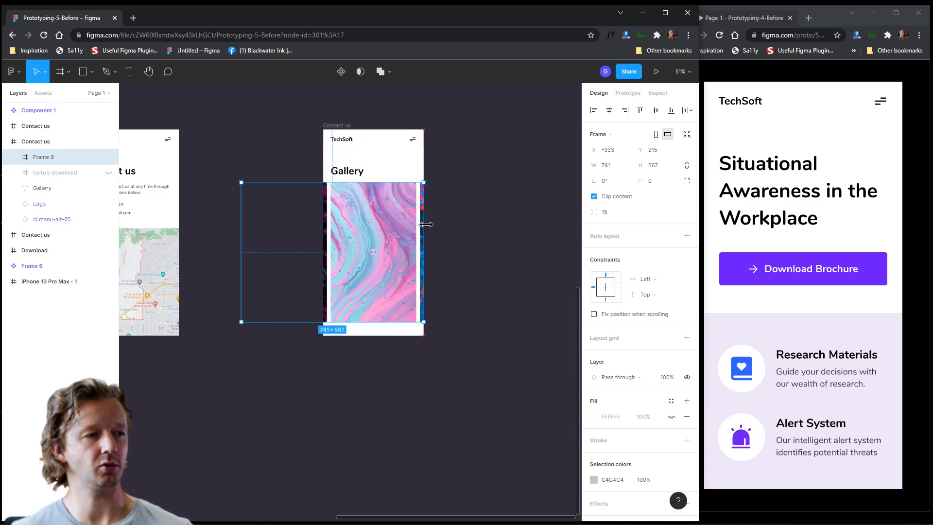
drag(242, 230, 323, 232)
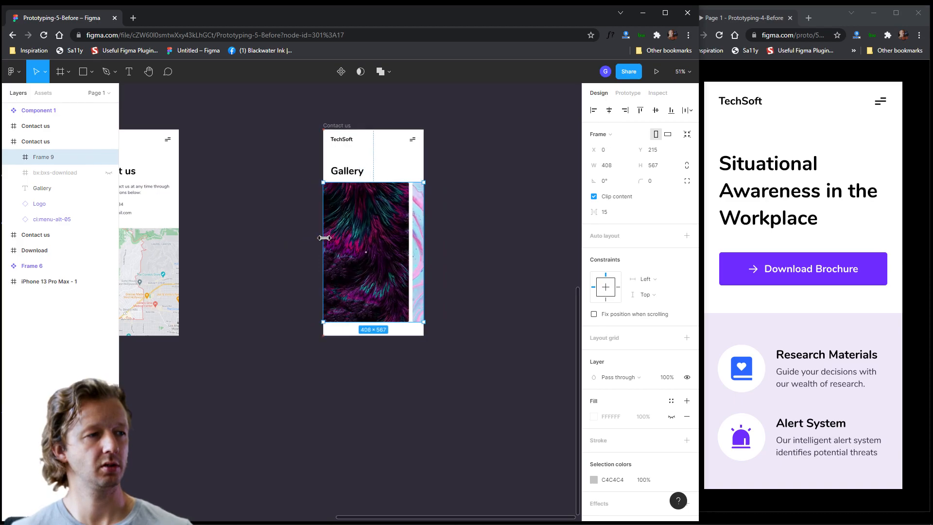
Step: Select all three images inside the clipped frame and shift them left so the pink-and-blue marbled image is centred
double_click(403, 224)
click(57, 175)
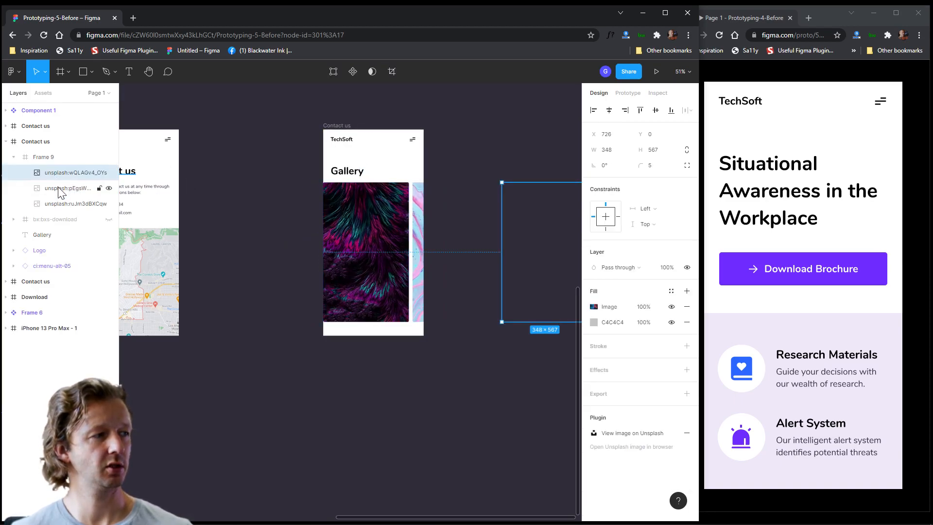
shift+click(60, 191)
shift+click(62, 203)
drag(414, 236, 340, 235)
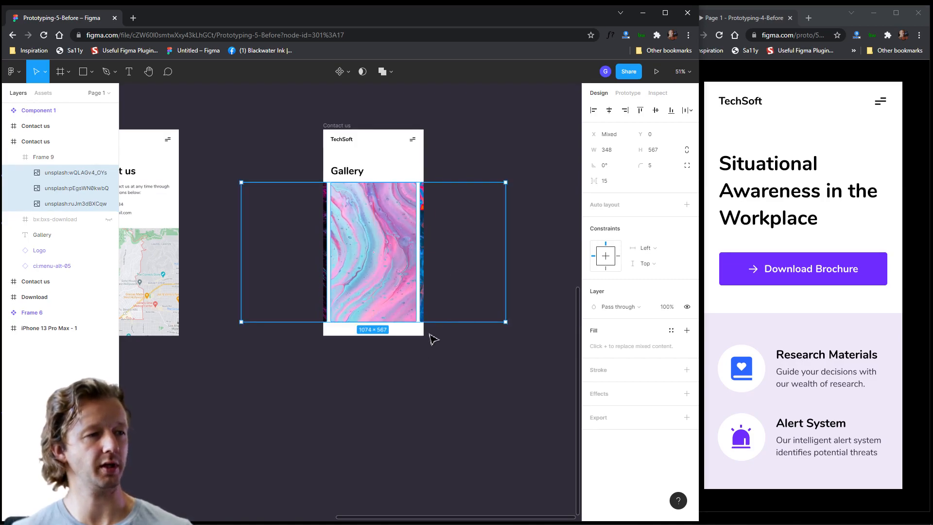
click(401, 390)
Step: Set the image frame's prototype overflow scrolling to Horizontal scrolling
click(340, 126)
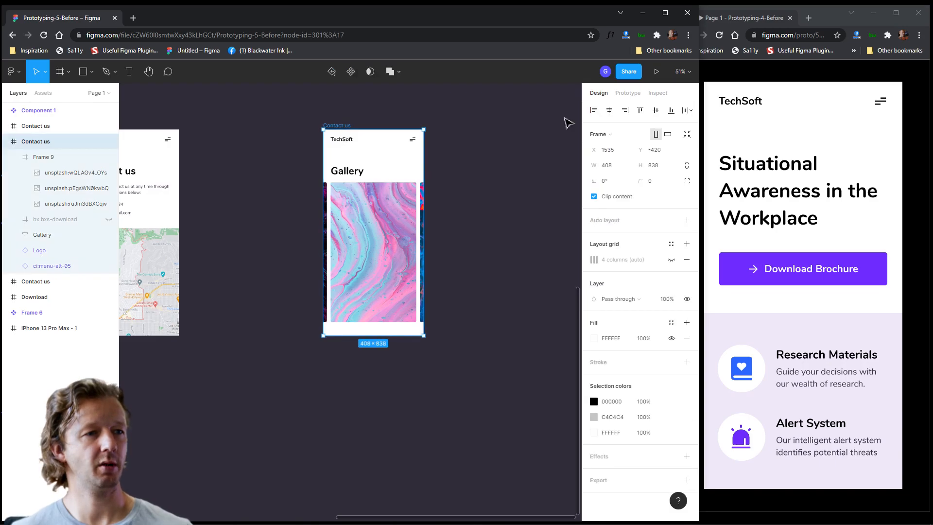
click(627, 93)
click(381, 209)
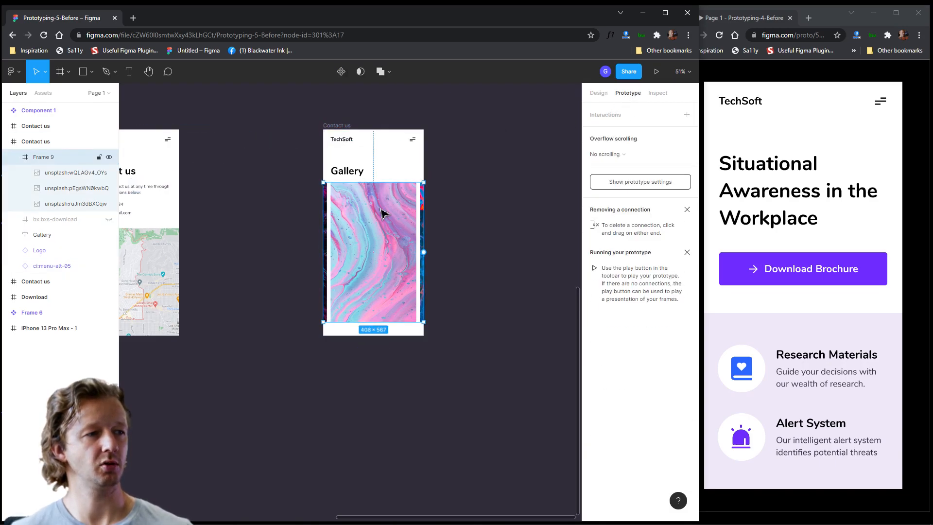
click(607, 154)
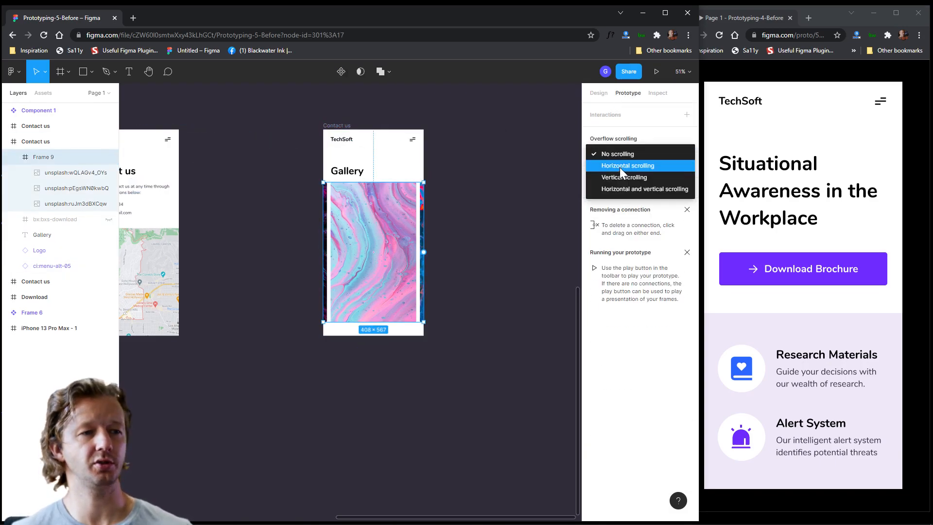
click(620, 168)
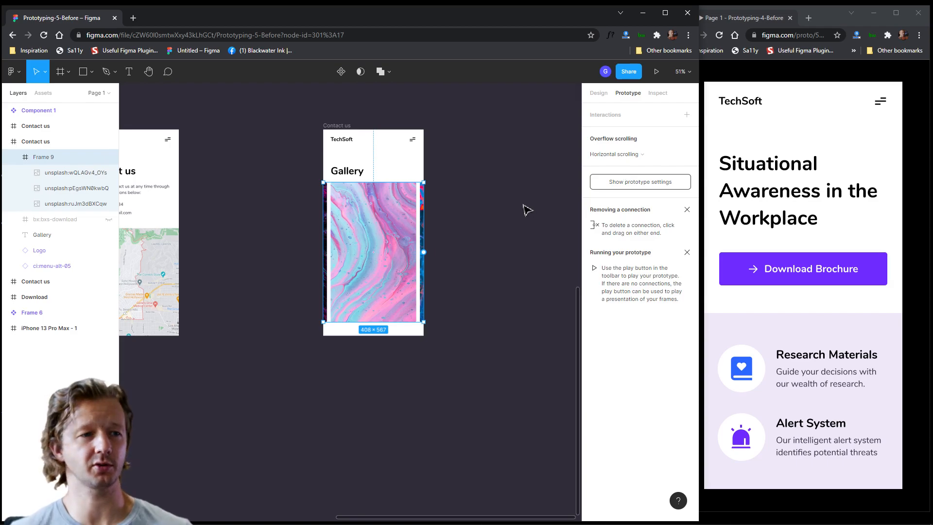
click(483, 228)
Step: Redirect the navigation menu's Gallery item interaction from the Contact us screen to the Gallery screen
ctrl+scroll(475, 199, down, 5)
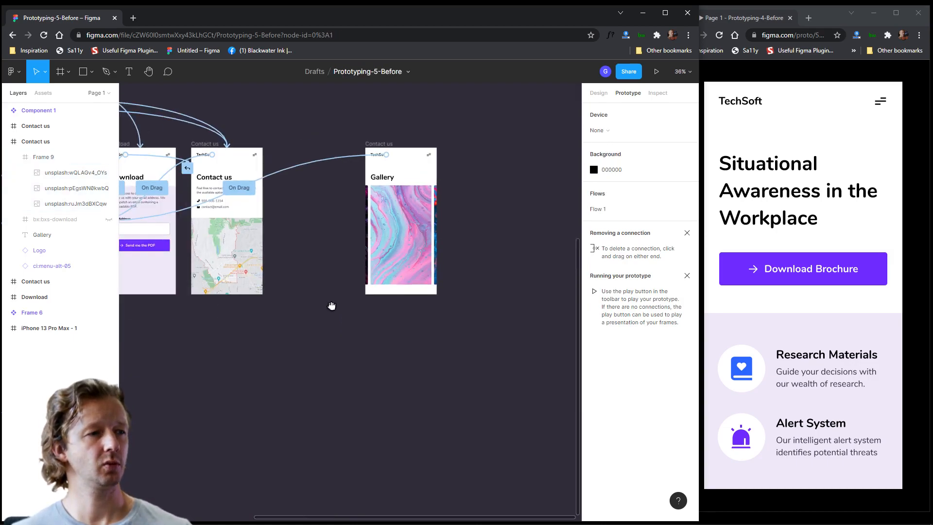
scroll(333, 306, up, 3)
click(260, 149)
click(260, 149)
double_click(277, 150)
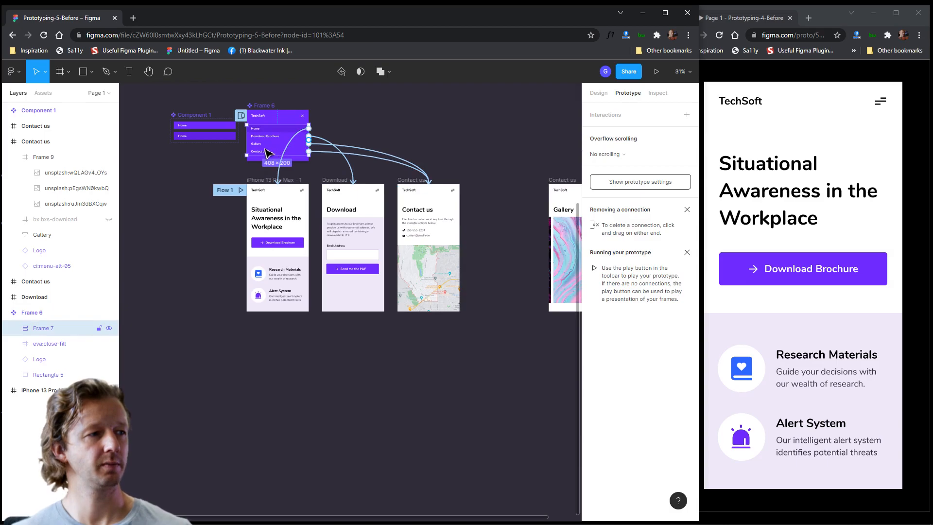
click(268, 146)
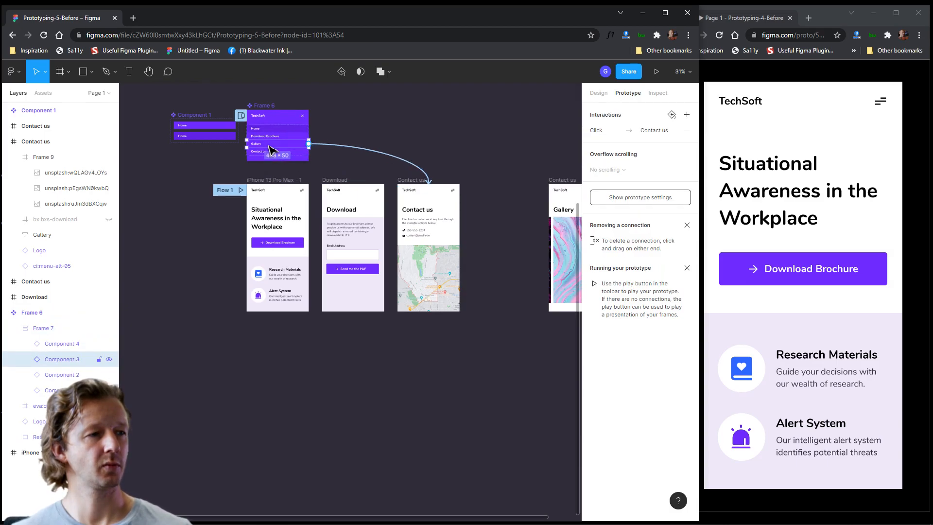
click(430, 185)
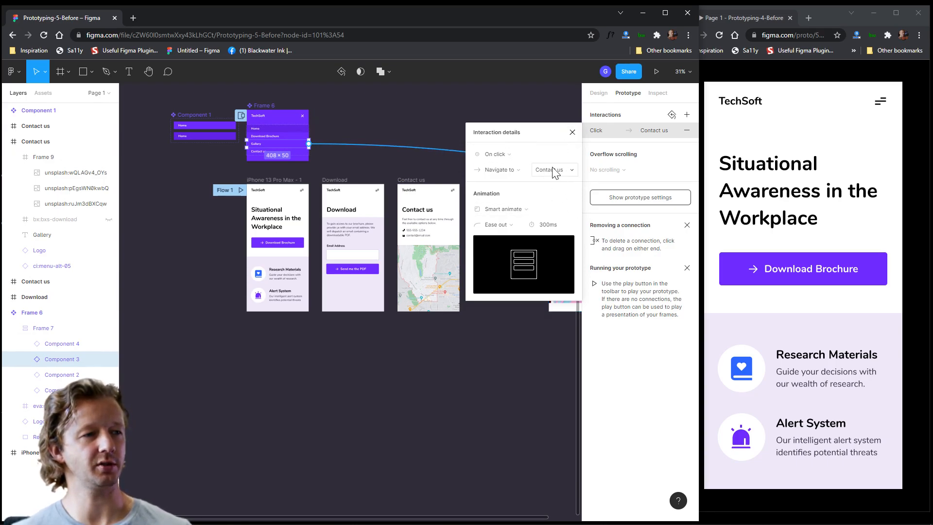
click(437, 121)
Step: Rename the frame of the Gallery screen as Gallery
scroll(437, 145, right, 3)
click(455, 186)
double_click(452, 181)
text(Gallery)
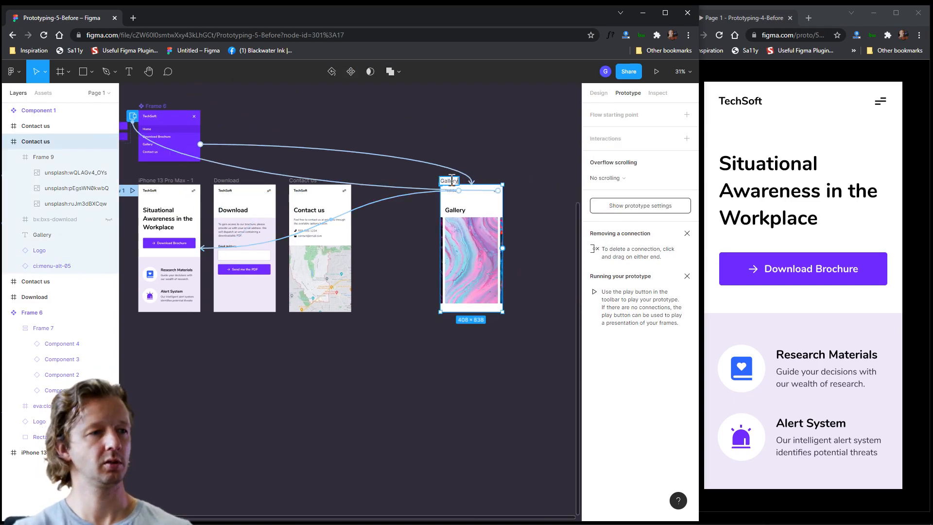
click(490, 127)
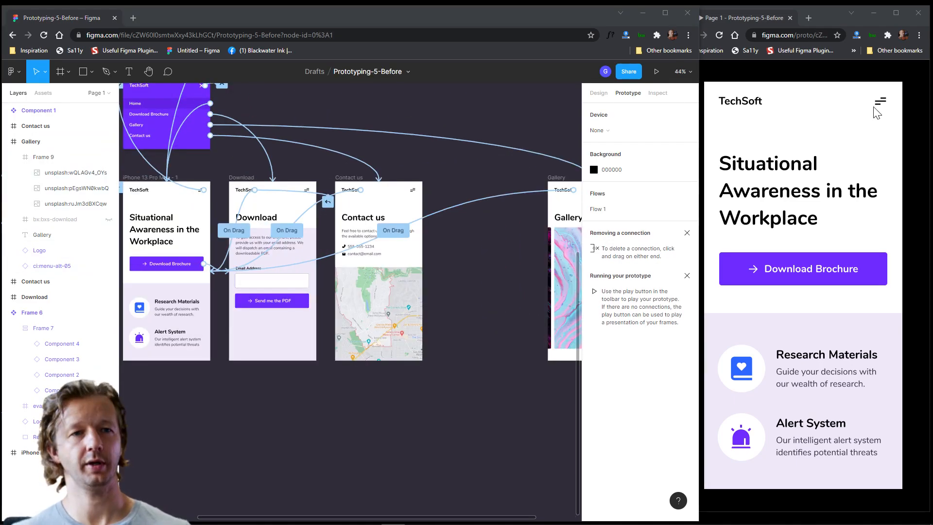
Step: Test the prototype preview by opening Gallery from the navigation menu and scrolling the images horizontally in both directions
click(879, 101)
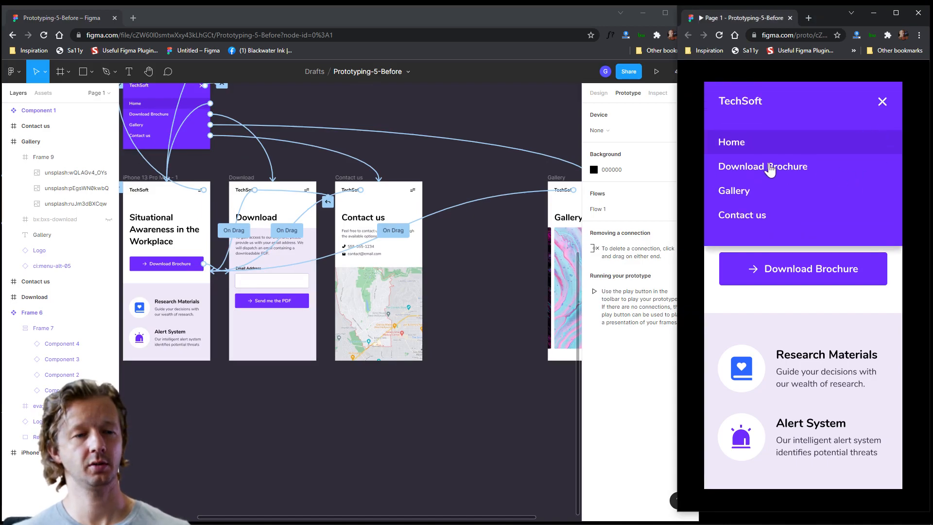
click(736, 190)
mouse_move(844, 303)
mouse_down()
mouse_move(774, 305)
mouse_move(874, 307)
mouse_move(727, 315)
mouse_move(833, 311)
mouse_up()
scroll(733, 324, right, 5)
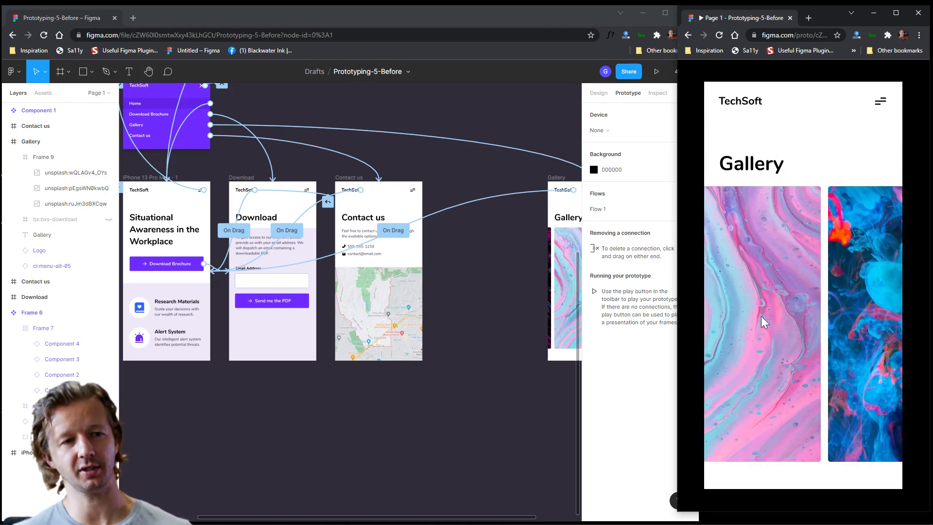
scroll(759, 322, left, 5)
drag(842, 319, 793, 331)
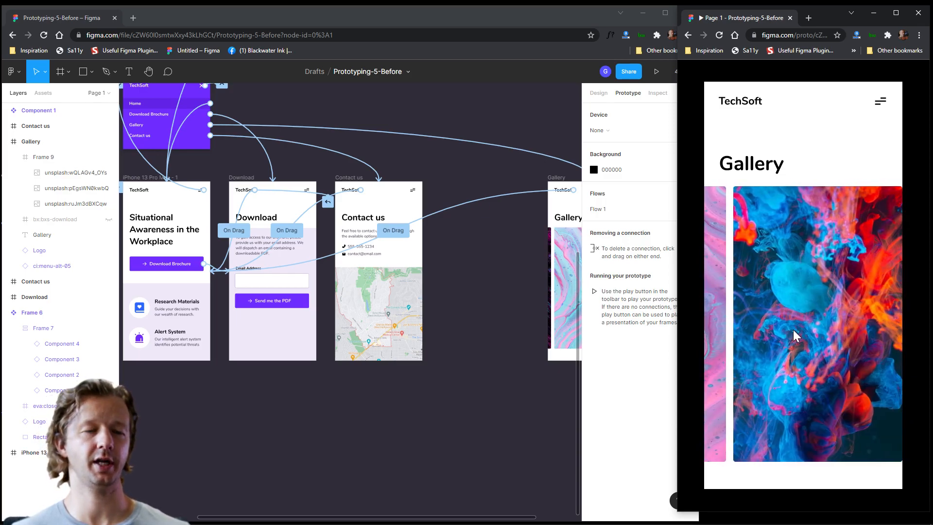
Step: Widen the editor window over the preview and remove the connection from the menu's Gallery item to the Gallery frame
click(560, 103)
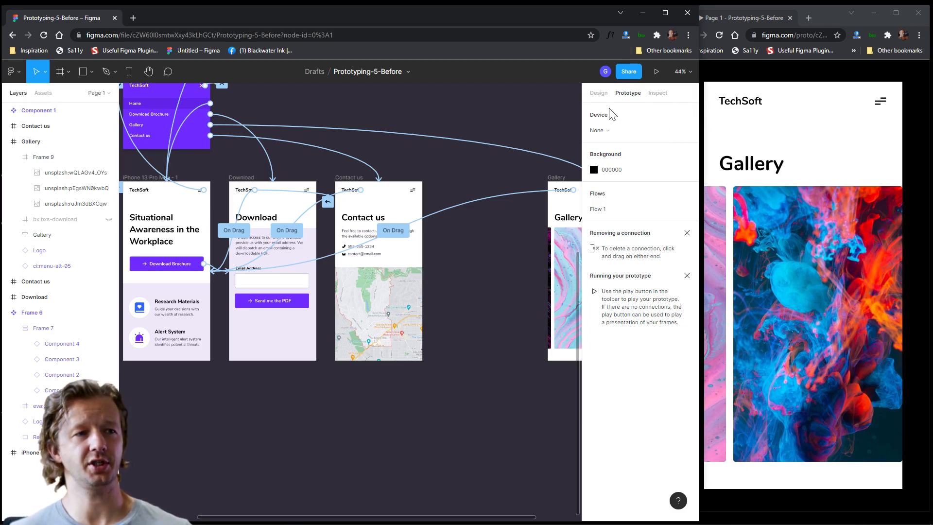
drag(698, 115, 819, 116)
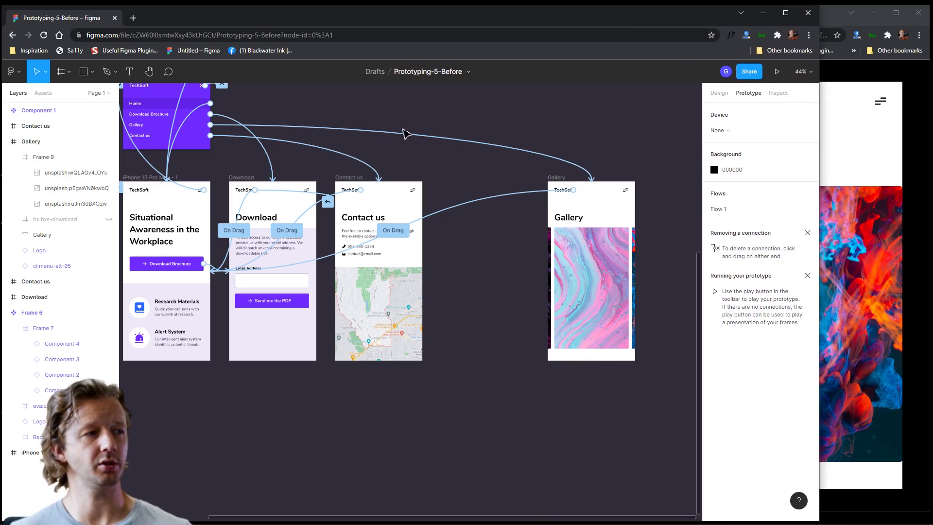
drag(592, 181, 230, 125)
Step: Move the finished Gallery frame up and to the right, out of the row of screens
click(645, 146)
scroll(585, 117, down, 2)
drag(631, 147, 485, 245)
drag(441, 271, 594, 138)
click(534, 111)
Step: Move the spare Gallery copy down into the row of screens, to the right of the Contact us screen
drag(521, 132, 519, 173)
drag(446, 98, 437, 313)
click(505, 383)
scroll(486, 398, up, 5)
drag(485, 358, 517, 268)
scroll(515, 263, up, 1)
scroll(518, 218, down, 5)
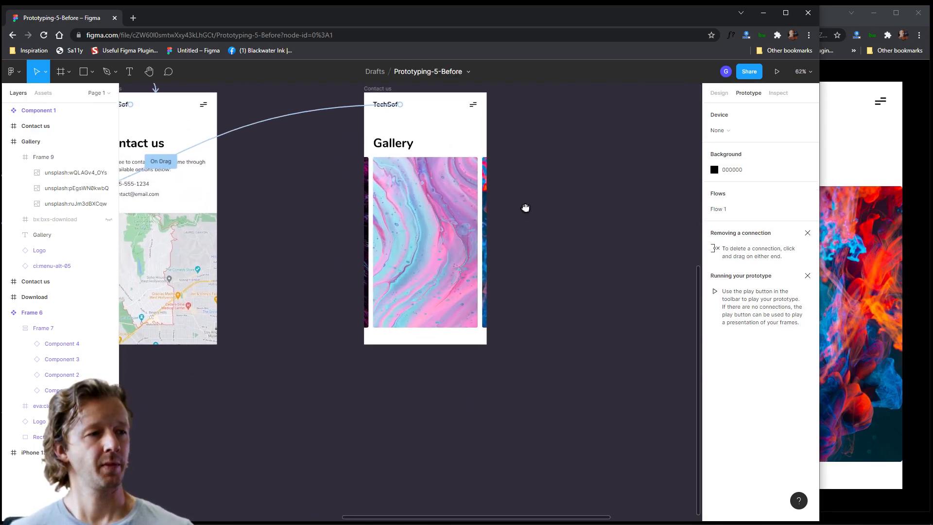
drag(562, 227, 529, 181)
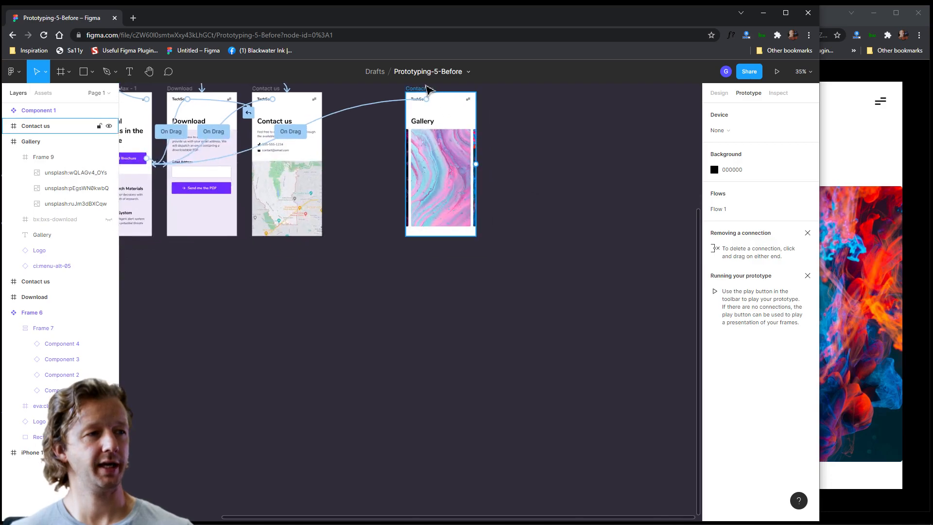
drag(519, 130, 513, 150)
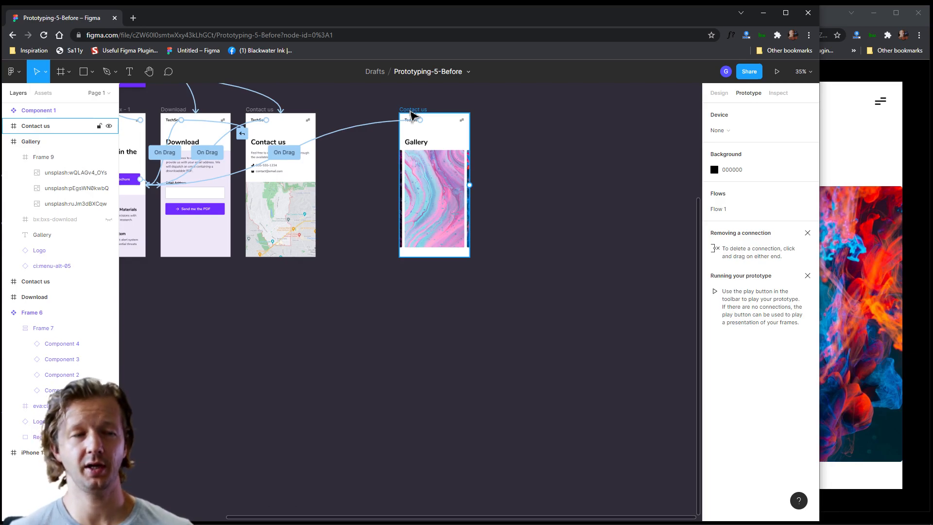
Step: Group the central, left and right images of the Gallery copy
click(438, 197)
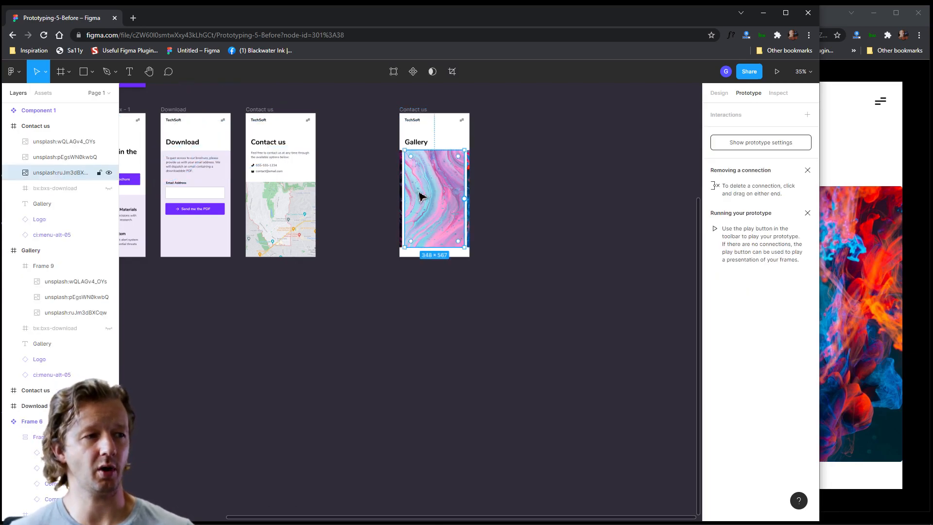
shift+click(402, 171)
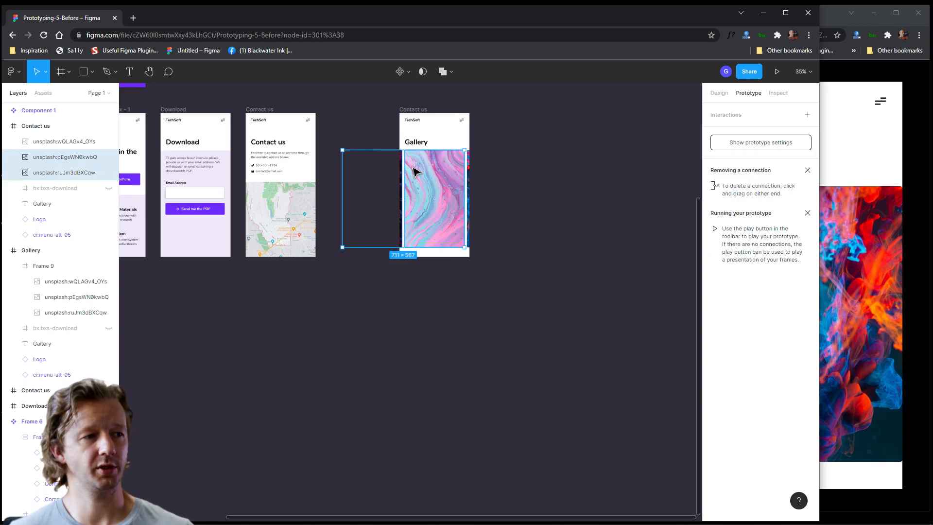
shift+click(474, 175)
shift+click(473, 175)
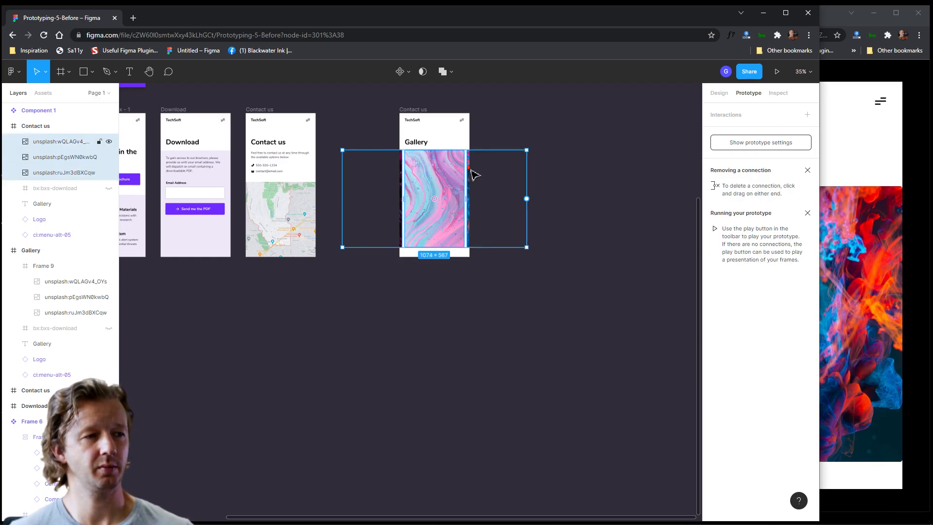
key(ctrl+g)
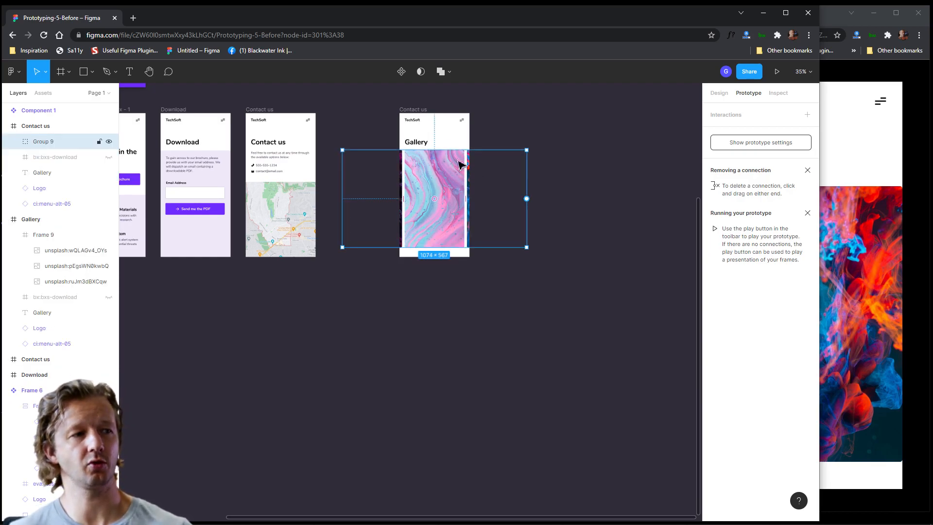
Step: Duplicate the Gallery screen with the grouped images twice, stacking both copies directly below it
click(416, 111)
drag(421, 112, 431, 267)
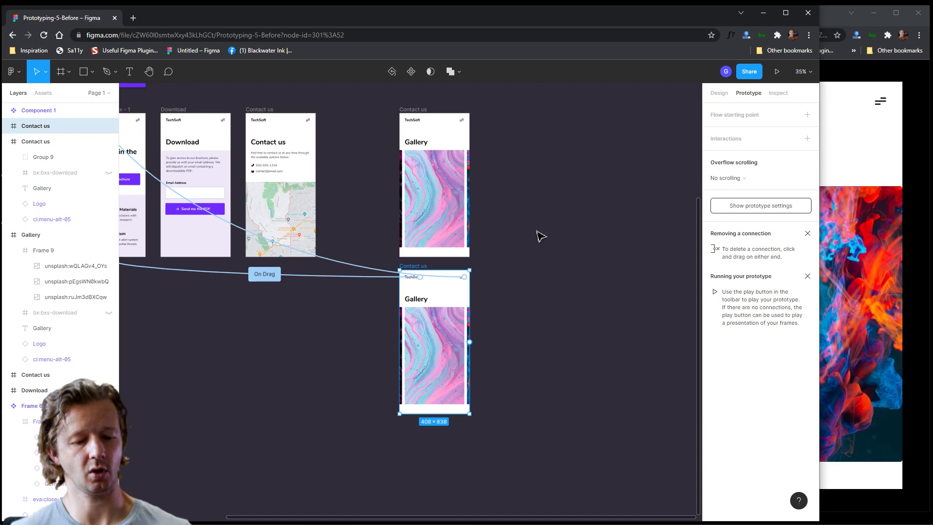
key(ctrl+d)
click(543, 253)
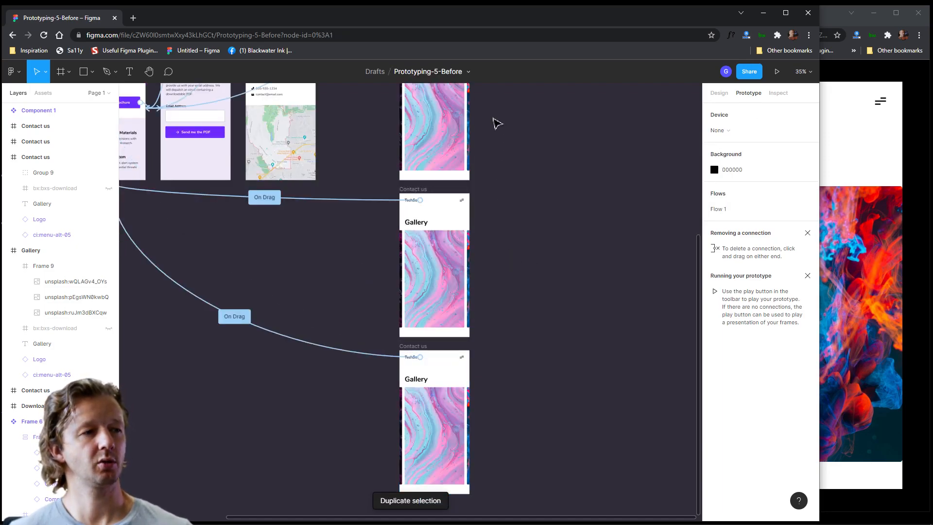
Step: Shift the image group on the top Gallery screen right until the dark purple image lines up under the heading
scroll(497, 128, up, 5)
click(420, 305)
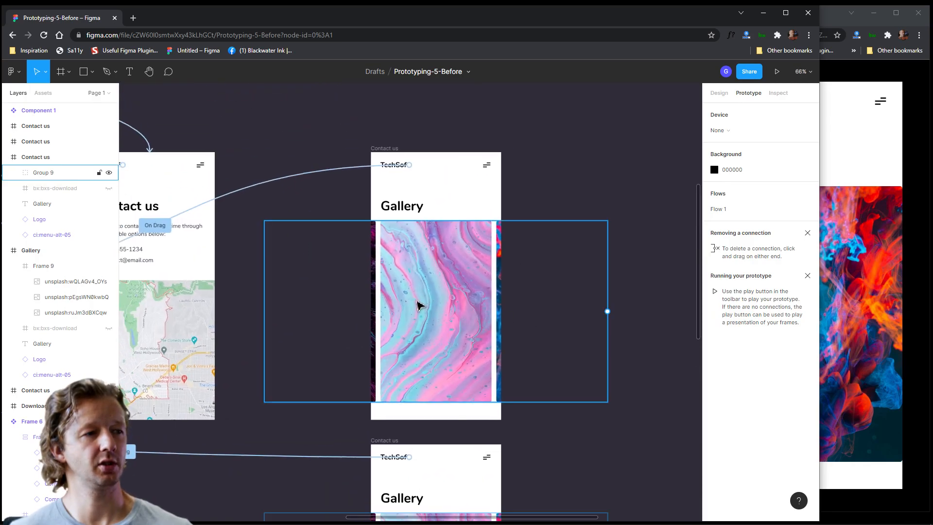
drag(395, 287, 516, 287)
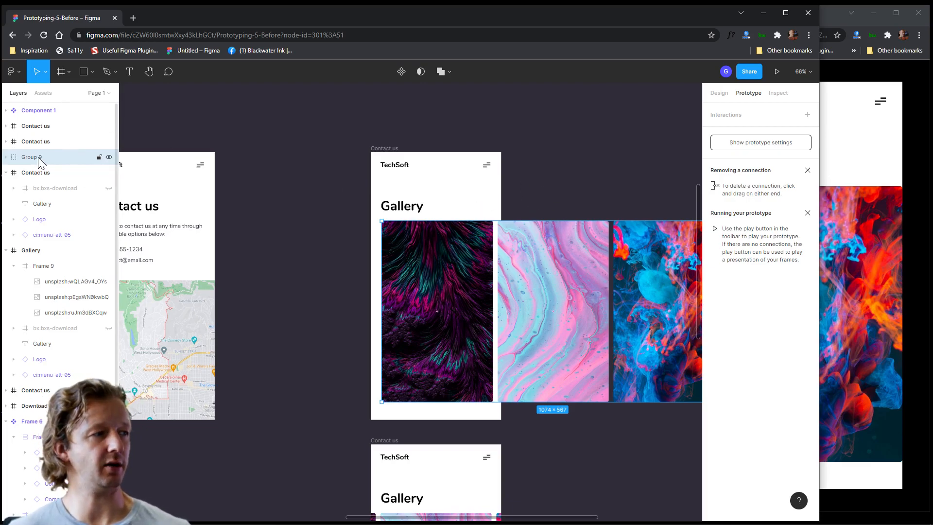
Step: Rename the top frame of the stack as Gallery
click(391, 148)
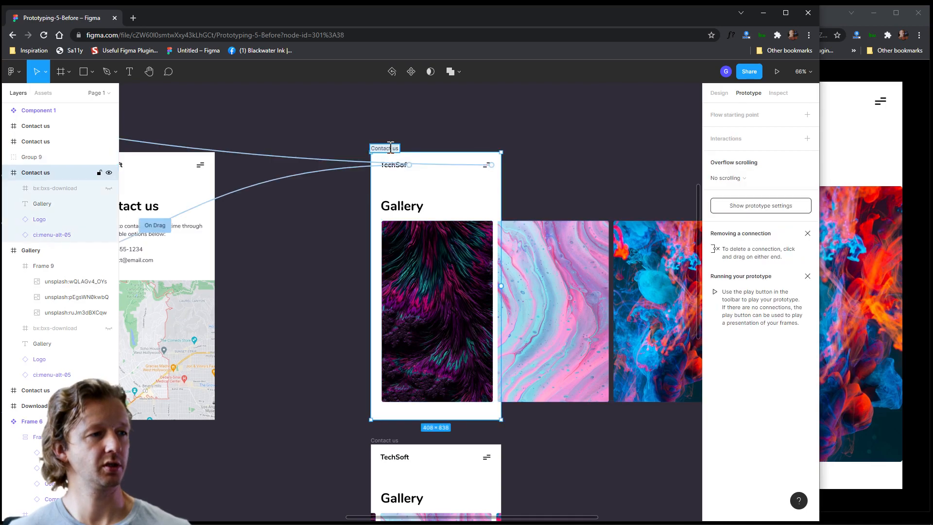
text(Gallery)
key(Return)
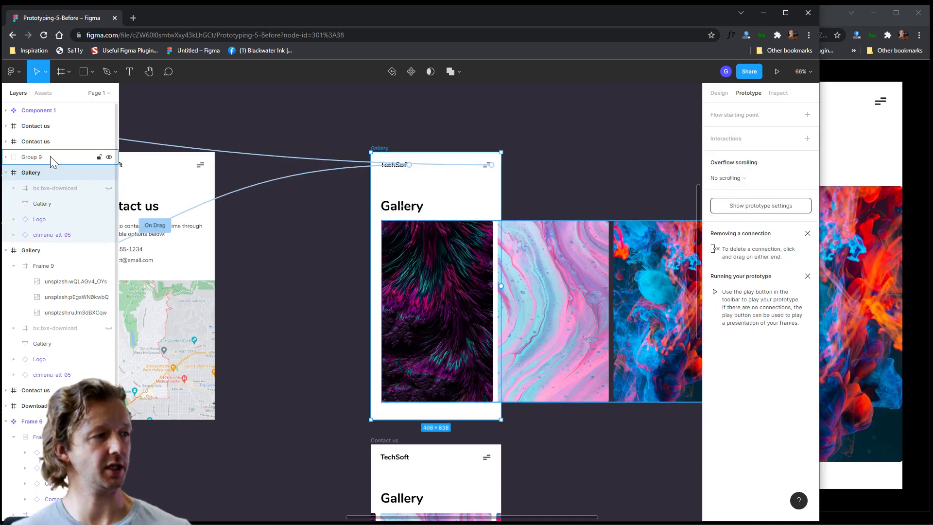
Step: Nest the shifted image group back inside the renamed Gallery frame so its overflow is clipped
click(529, 270)
drag(63, 158, 41, 189)
click(339, 199)
click(432, 290)
click(587, 140)
Step: Shift the image group on the lowest Gallery copy left until the blue and orange image lines up under the heading
scroll(558, 241, down, 6)
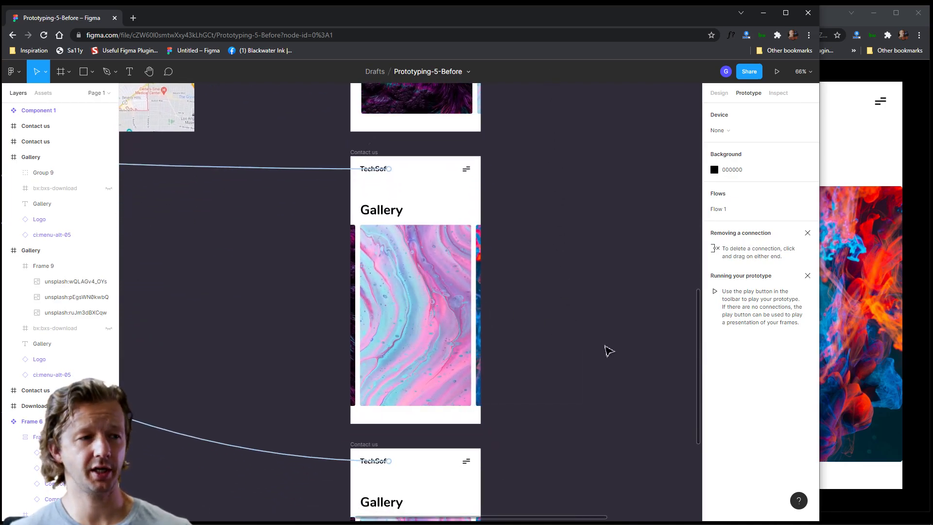
scroll(558, 465, down, 5)
click(411, 288)
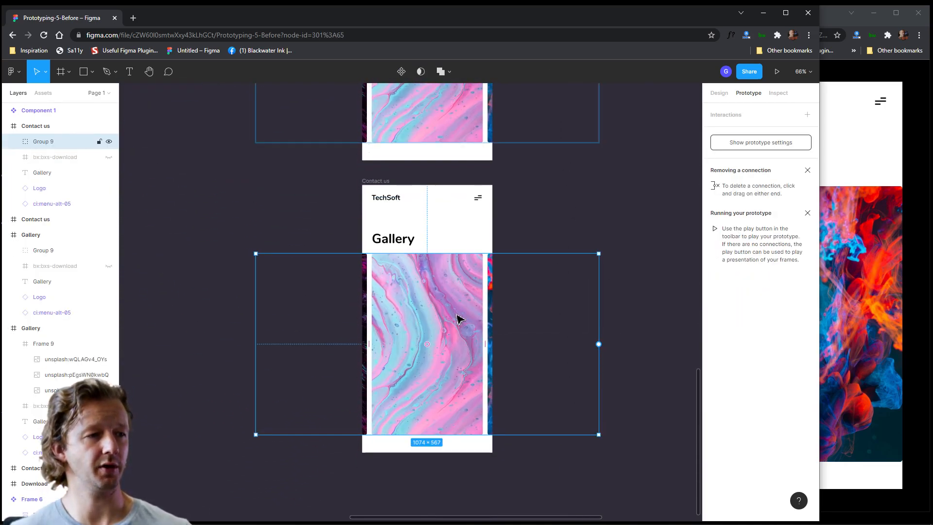
drag(464, 314, 424, 315)
click(587, 251)
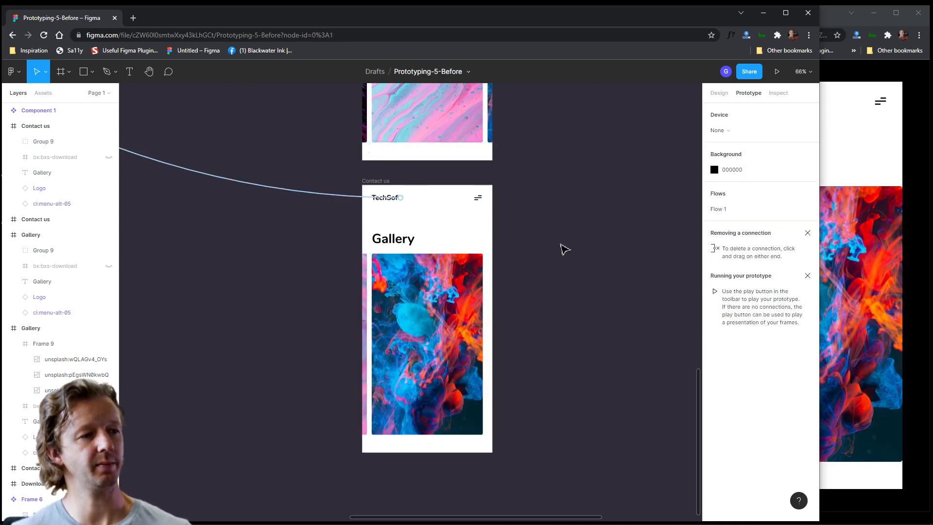
Step: Connect the top Gallery screen's image group to the middle copy with an On drag trigger and Smart animate
scroll(574, 253, down, 5)
drag(575, 191, 448, 428)
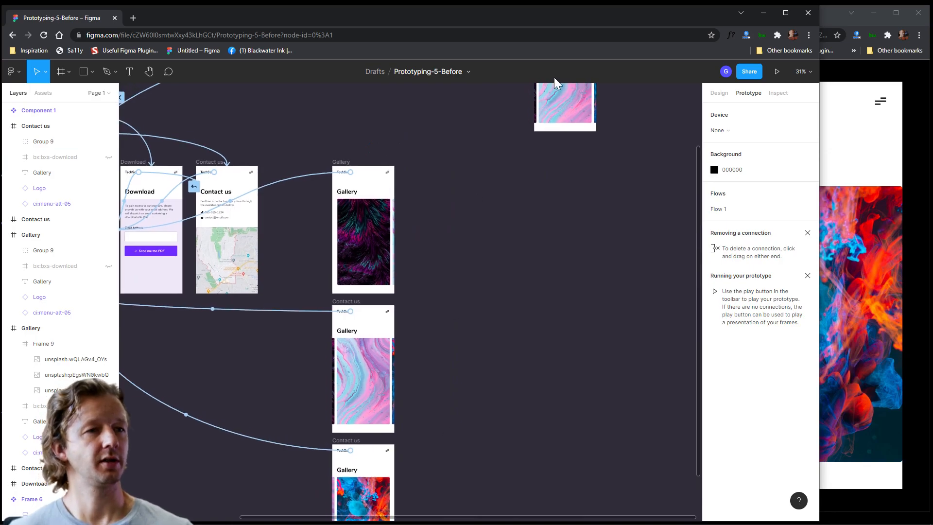
click(357, 240)
click(719, 94)
click(748, 94)
scroll(427, 146, down, 2)
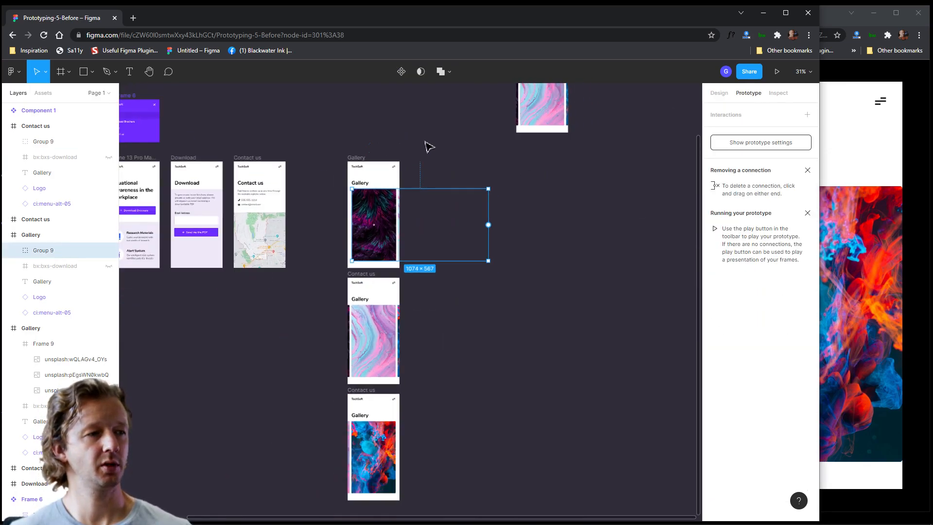
scroll(420, 156, up, 3)
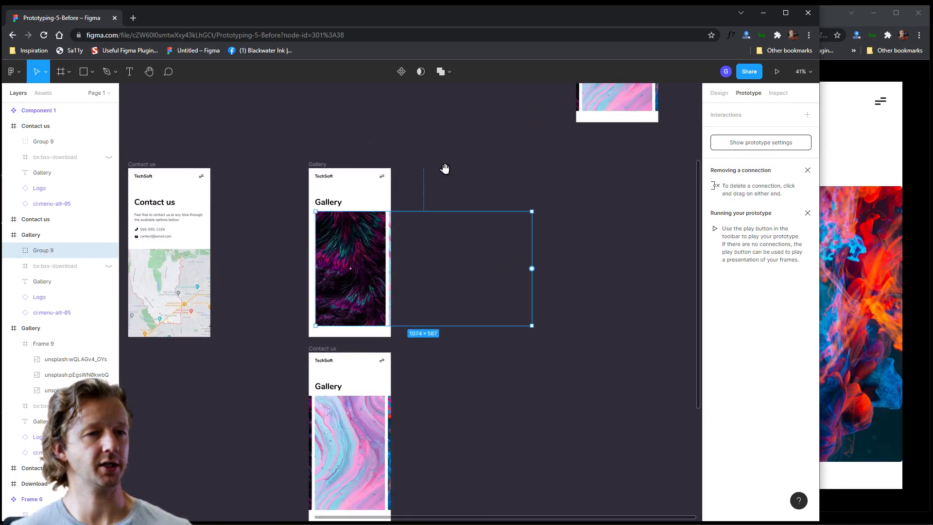
drag(554, 236, 410, 376)
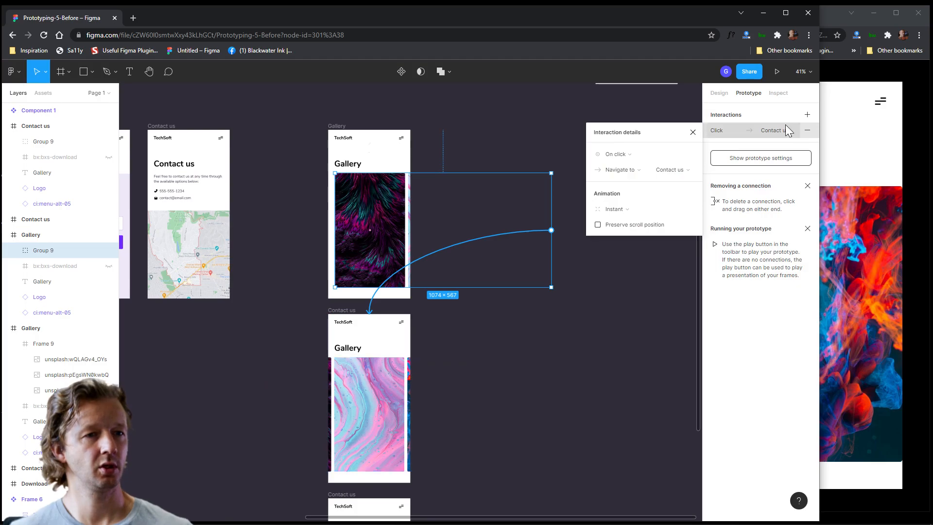
click(622, 157)
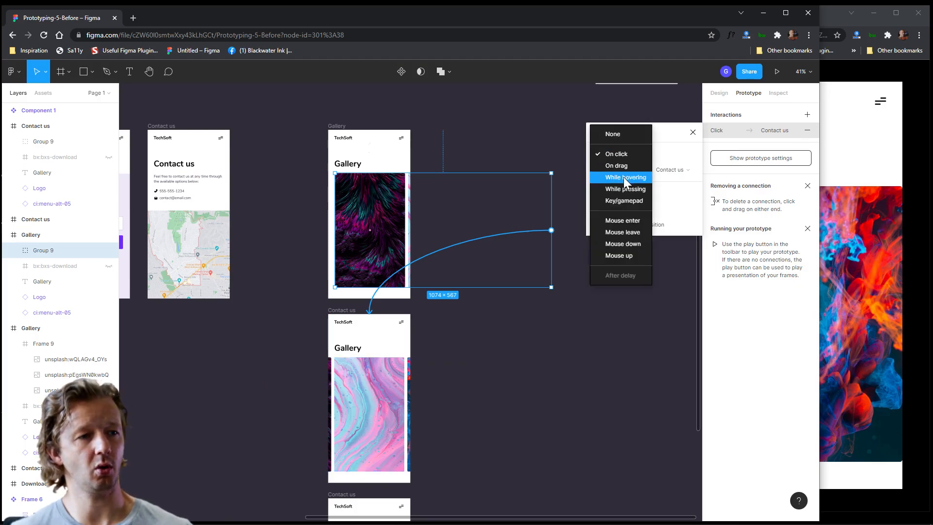
click(618, 165)
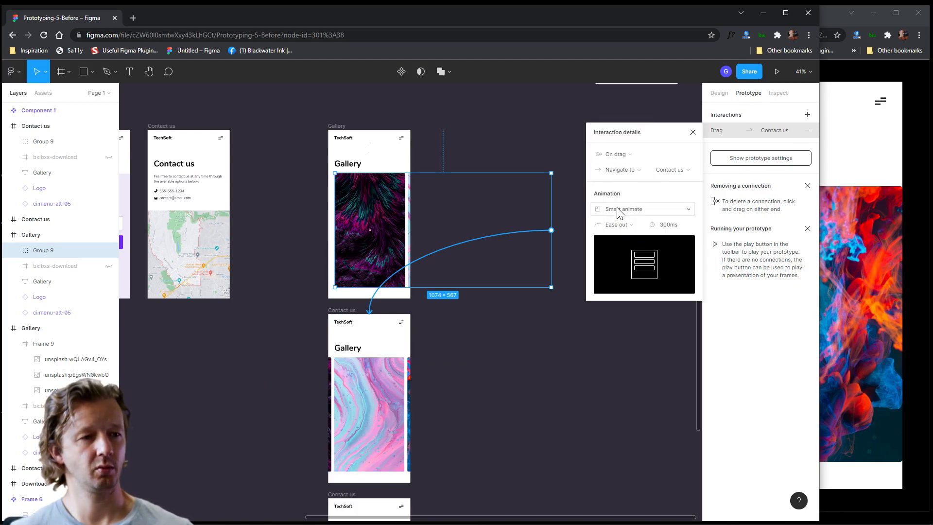
click(506, 402)
Step: Connect the middle copy's image group to both the lowest copy and the top Gallery frame
scroll(492, 281, down, 4)
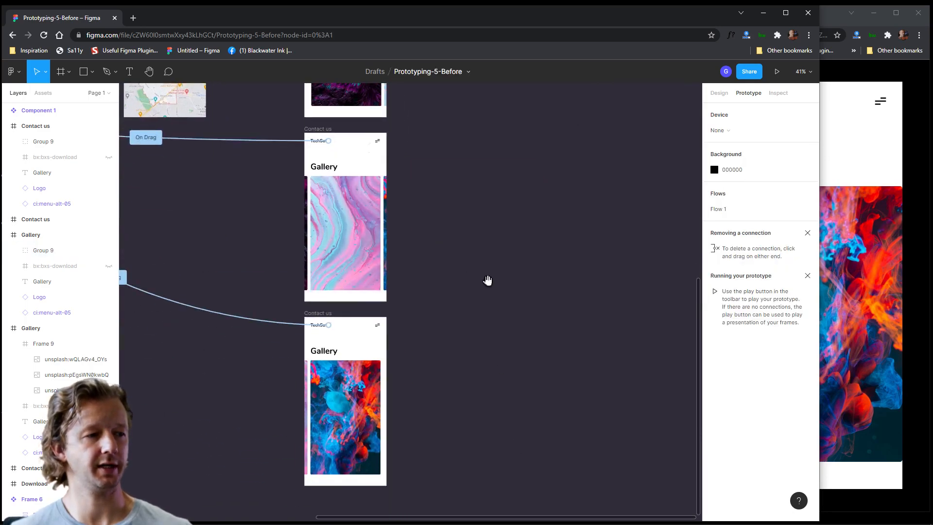
click(354, 218)
drag(453, 233, 374, 365)
drag(453, 233, 374, 113)
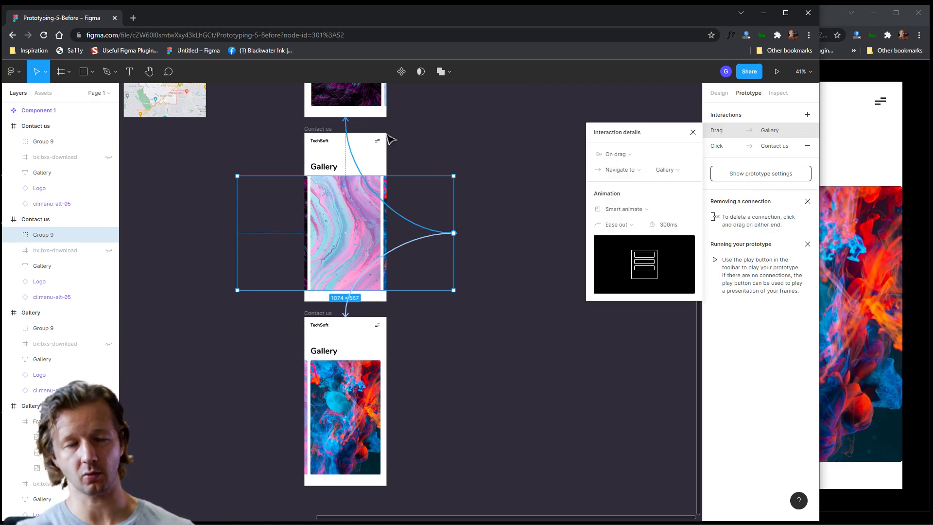
Step: Connect the lowest copy's image group back to the middle copy with an On drag trigger and Smart animate
click(352, 389)
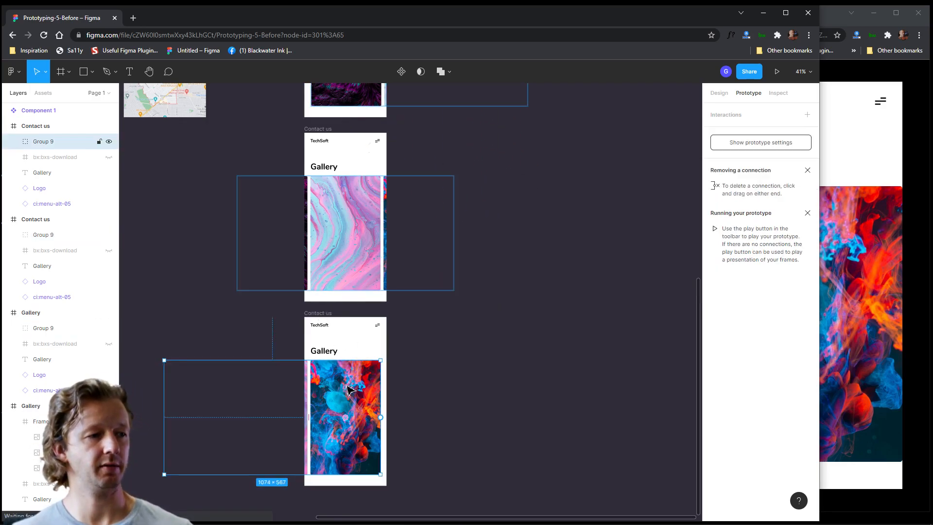
drag(387, 422, 377, 266)
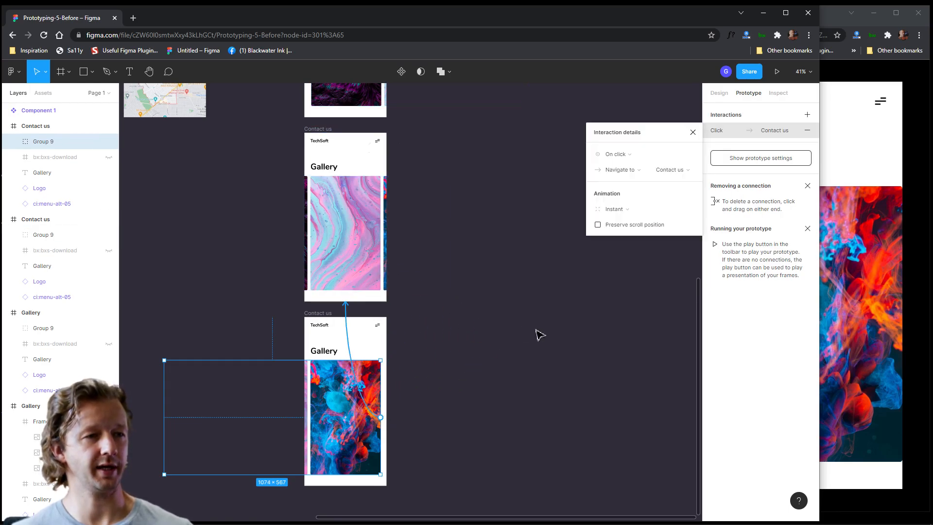
click(610, 155)
click(615, 166)
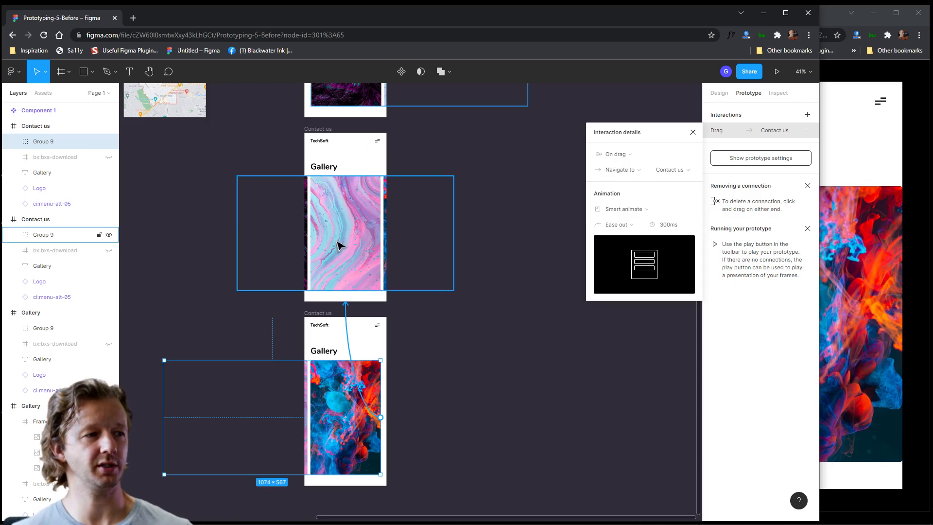
Step: Set the middle image group's connection to the lowest copy to On drag and check its connection to the Gallery frame
click(339, 243)
click(433, 238)
click(616, 170)
click(620, 183)
click(395, 214)
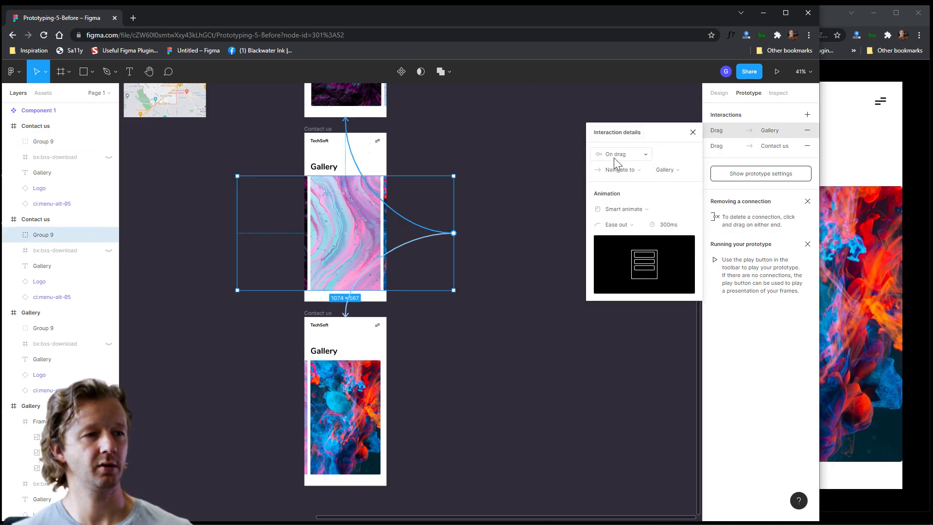
click(614, 158)
click(481, 160)
Step: Test swiping the gallery images in the prototype preview, and try opening the Gallery from the menu
drag(485, 152, 452, 324)
click(849, 145)
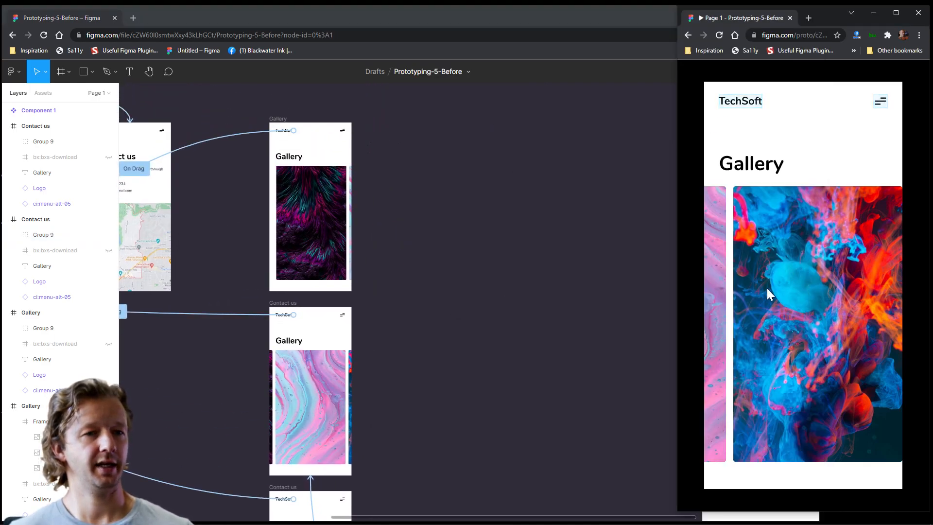
drag(775, 288, 901, 281)
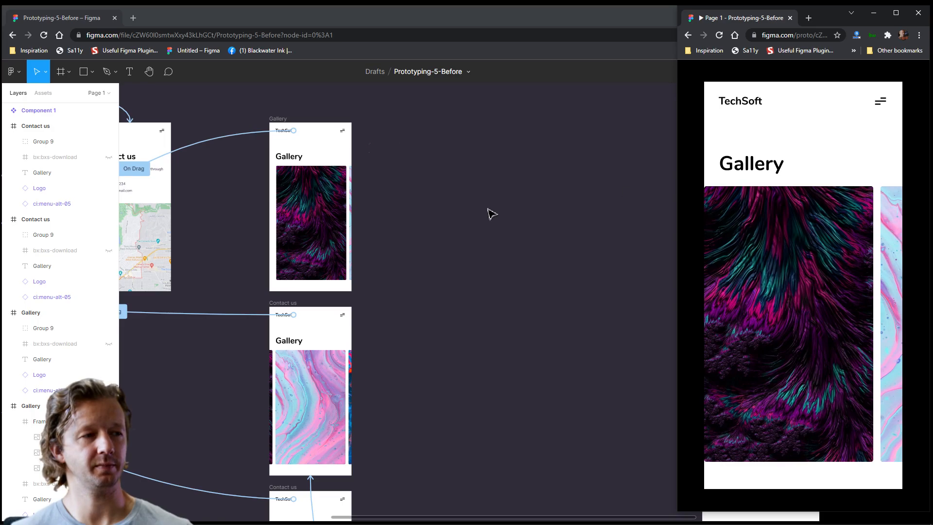
click(517, 213)
scroll(515, 166, left, 5)
click(871, 145)
click(880, 101)
click(736, 191)
click(438, 121)
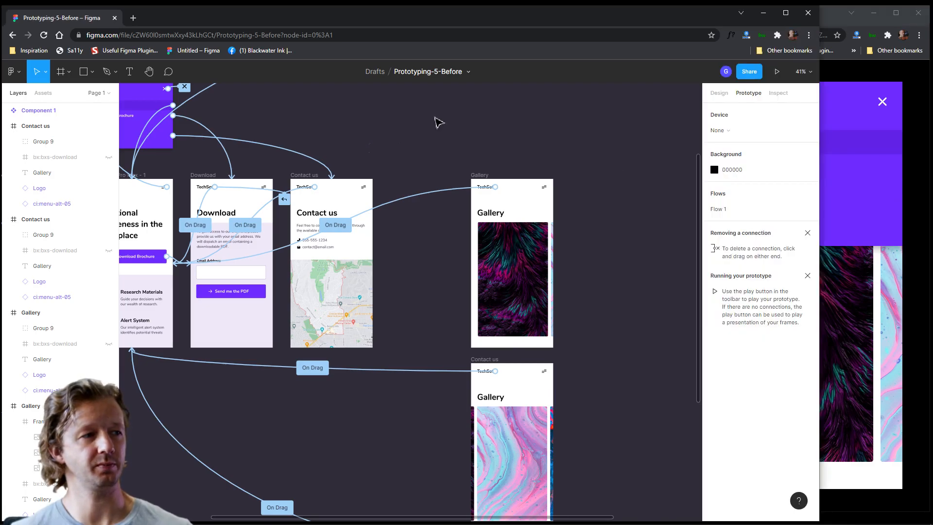
Step: Link the Gallery item of the navigation menu to the top Gallery frame with an On click, Instant transition
scroll(437, 121, left, 3)
click(214, 129)
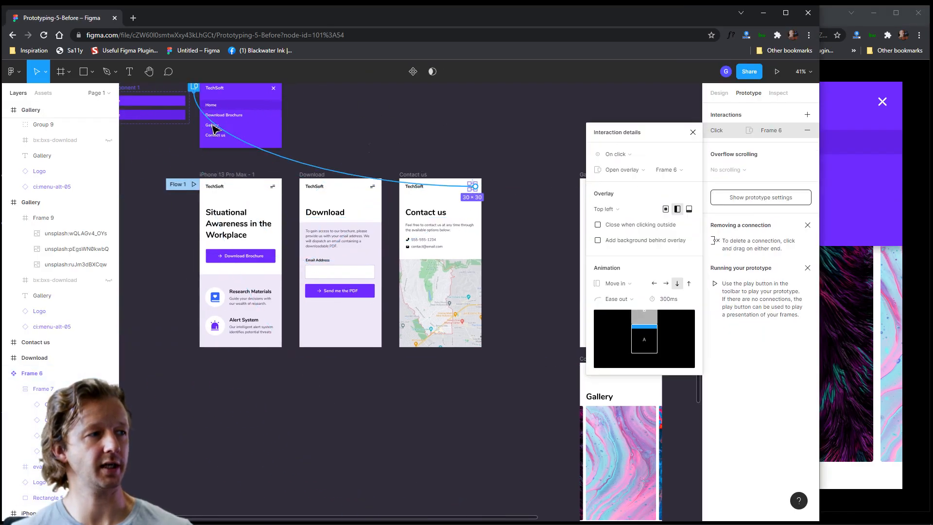
click(245, 128)
drag(282, 125, 622, 206)
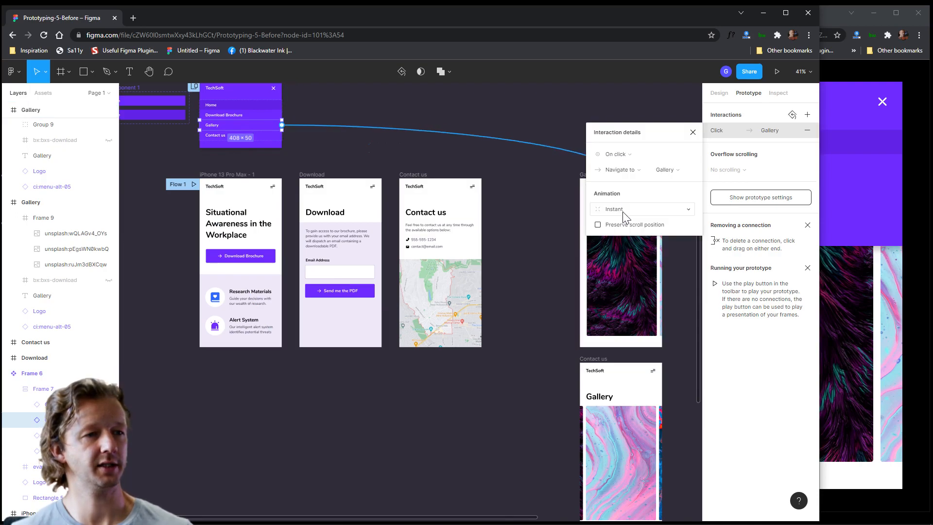
click(560, 129)
Step: Open the Gallery from the menu in the prototype preview and swipe back and forth between its images
scroll(475, 152, right, 5)
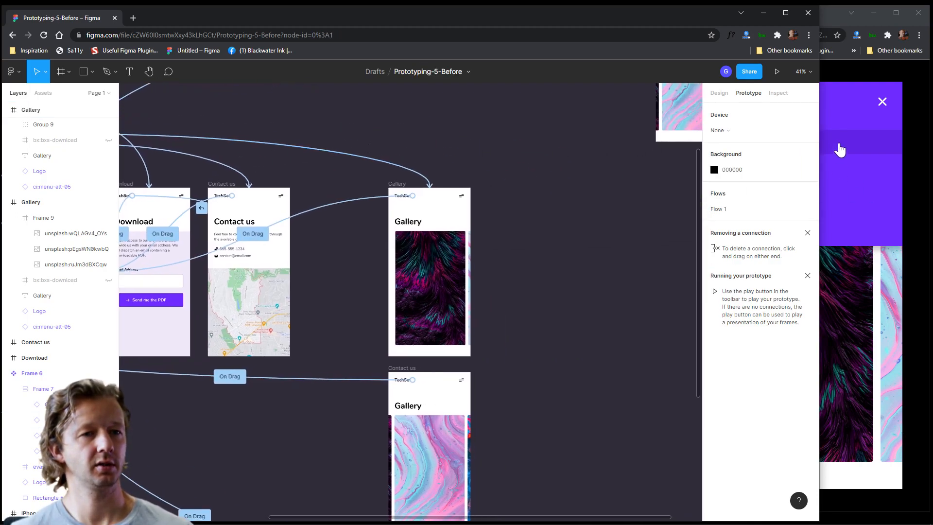
click(842, 195)
drag(812, 198, 738, 301)
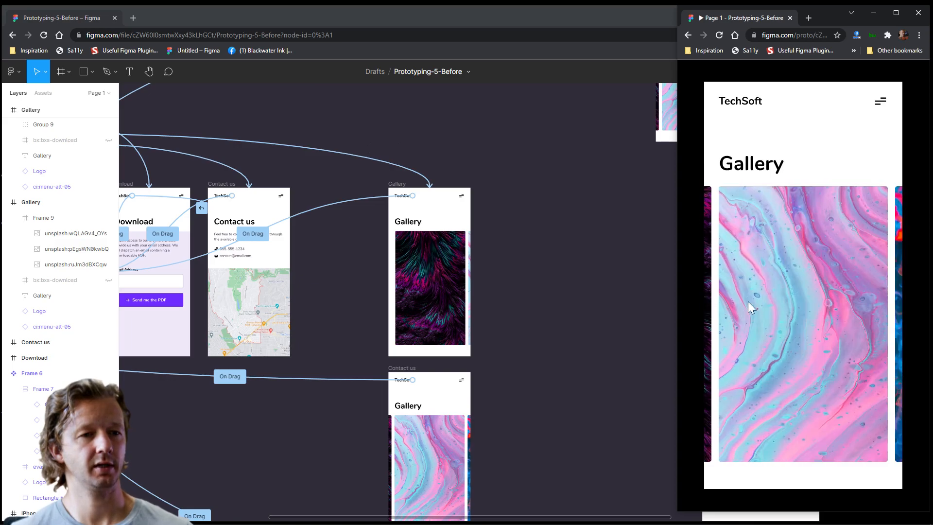
drag(799, 291, 850, 282)
drag(778, 298, 861, 281)
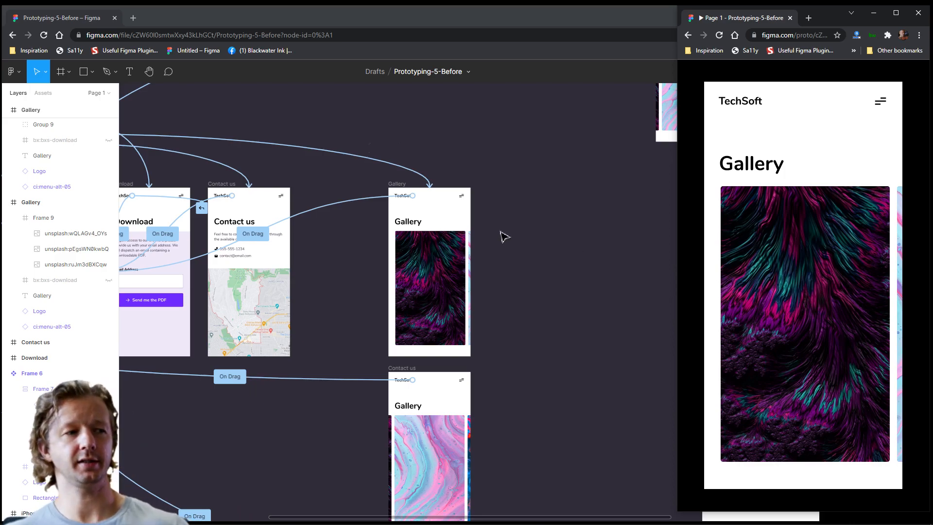
drag(833, 259, 748, 265)
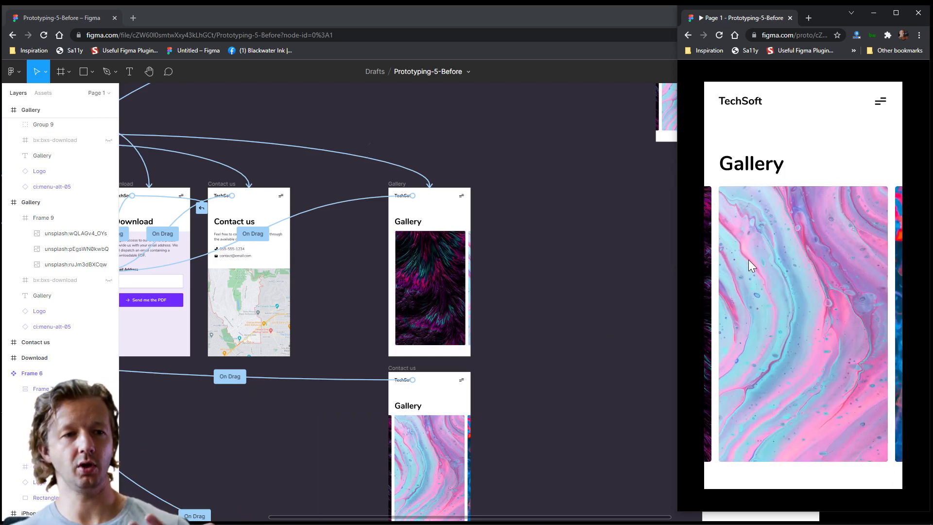
drag(835, 269, 871, 272)
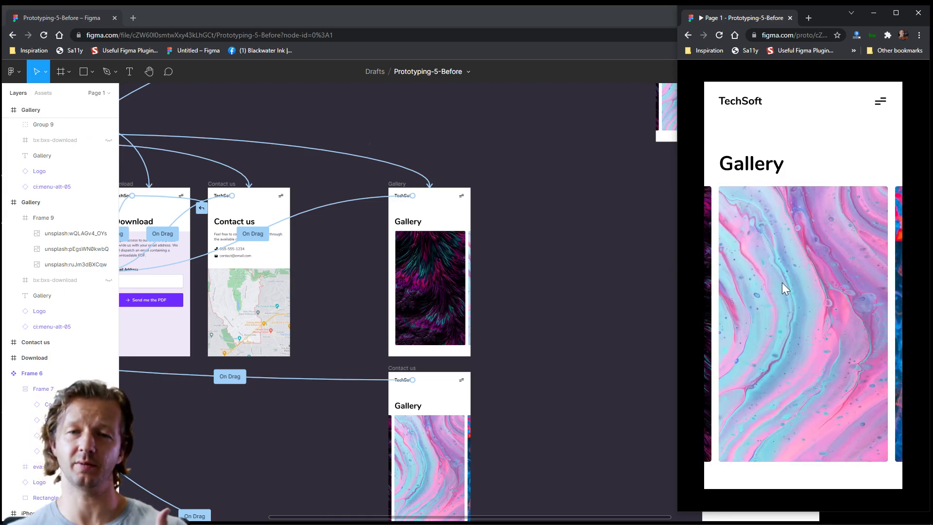
drag(770, 284, 870, 279)
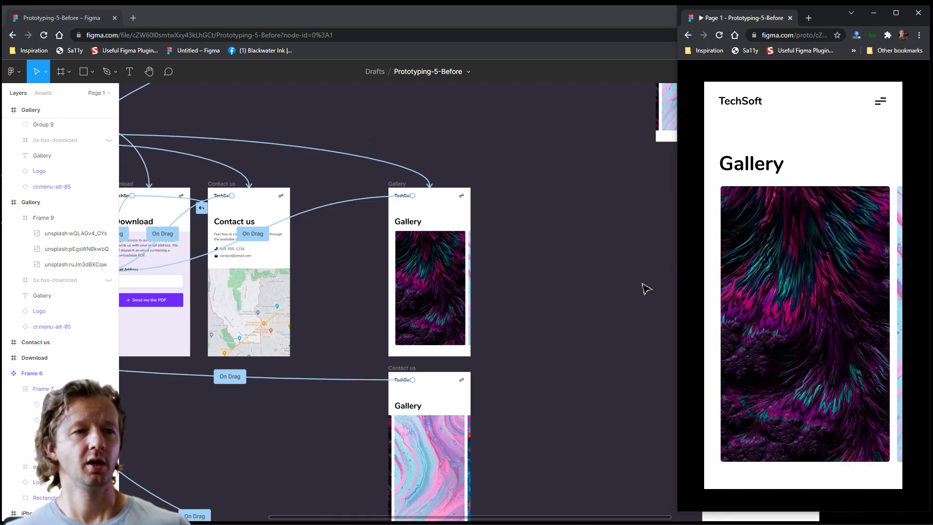
Step: Select the second and third images of the top Gallery frame's group and set their height to 530 with proportions locked
click(564, 302)
drag(580, 391, 548, 302)
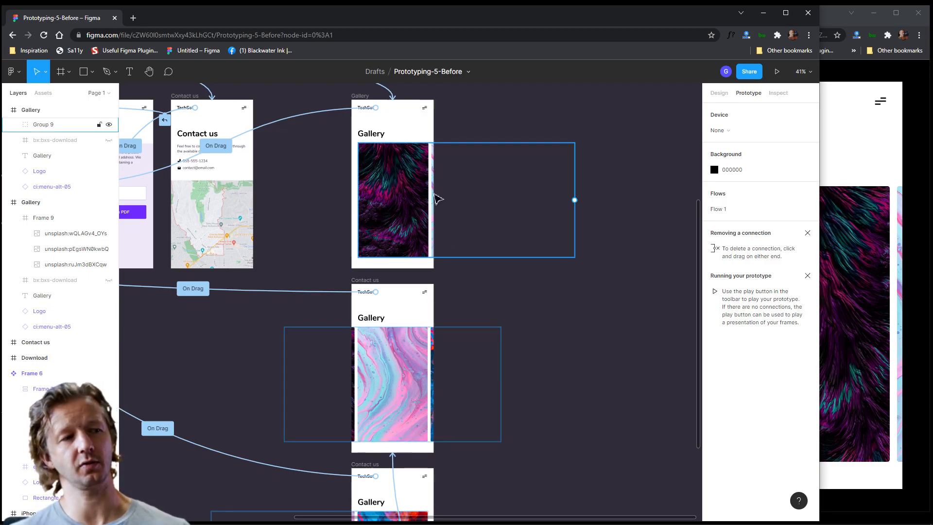
scroll(416, 189, up, 5)
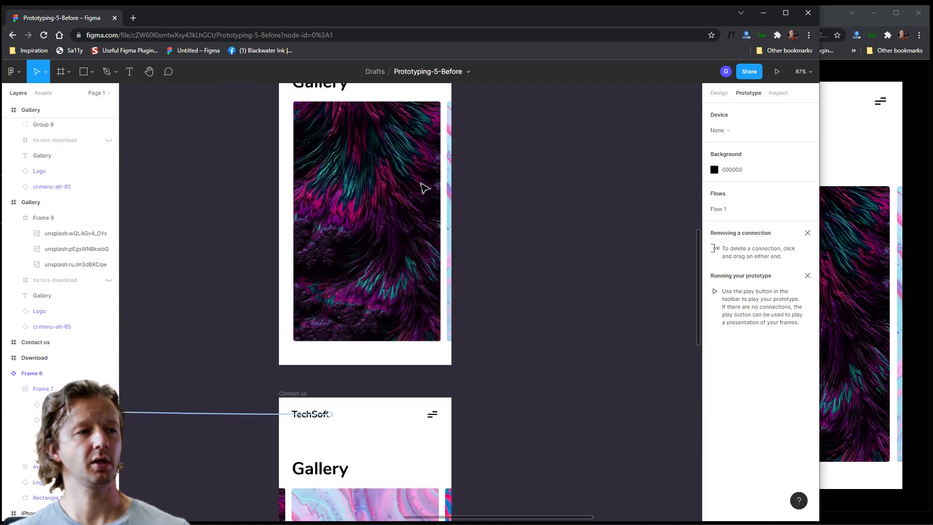
click(452, 170)
double_click(451, 169)
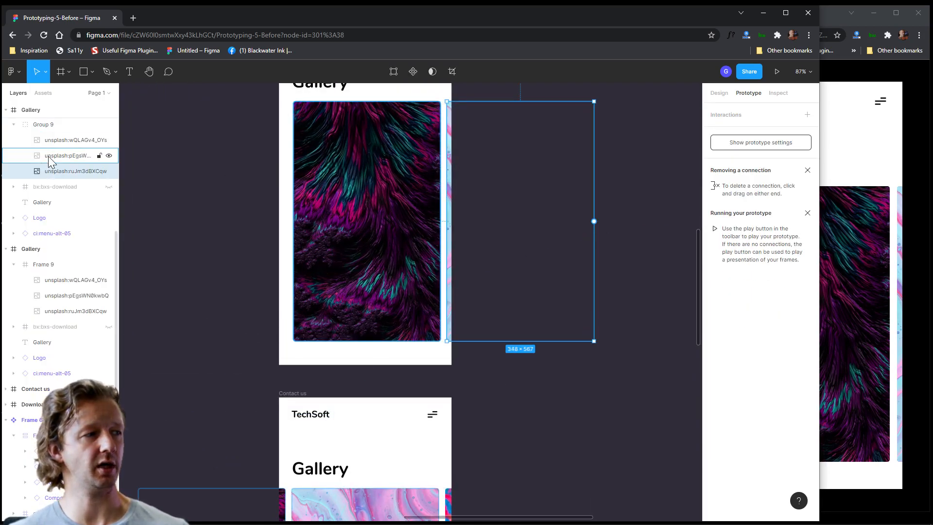
click(719, 93)
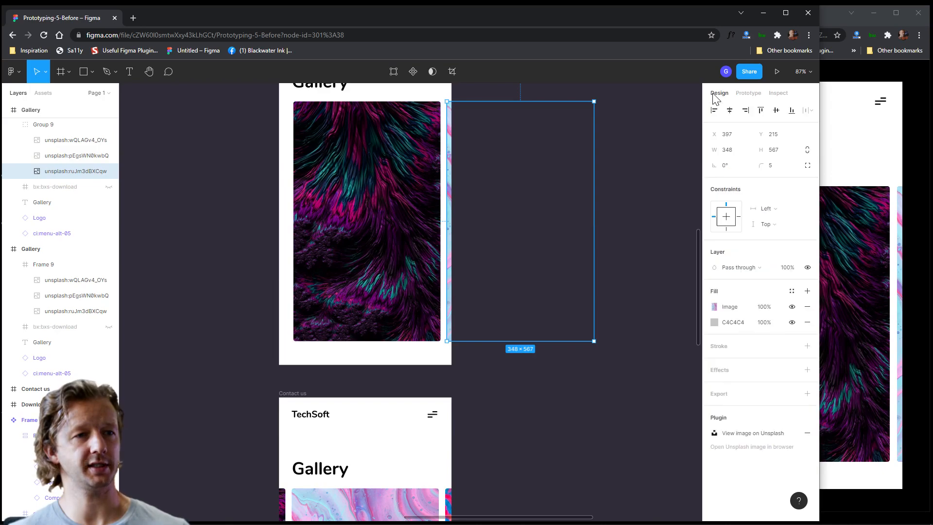
click(63, 139)
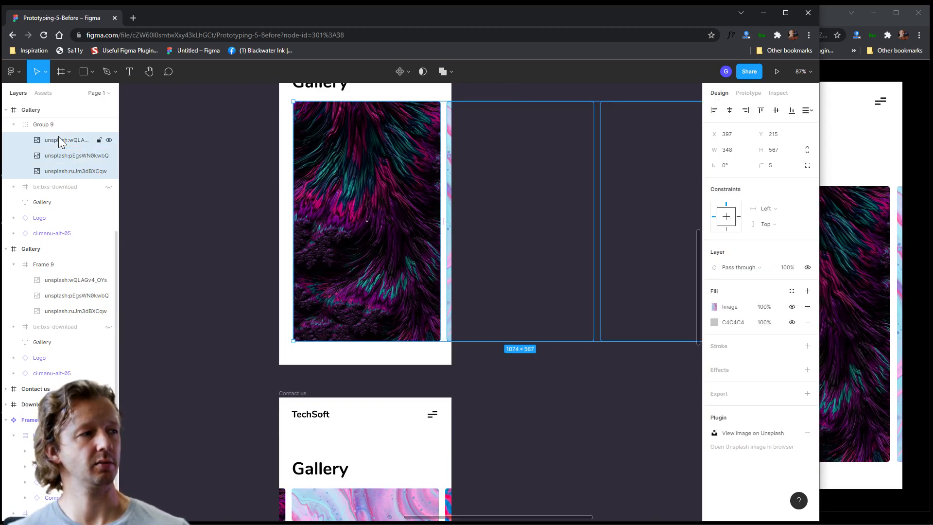
shift+click(68, 171)
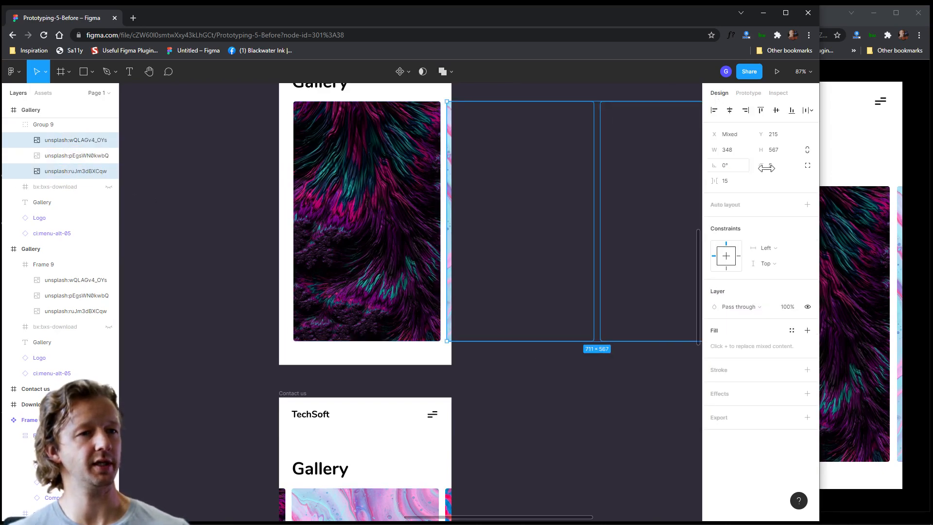
click(807, 151)
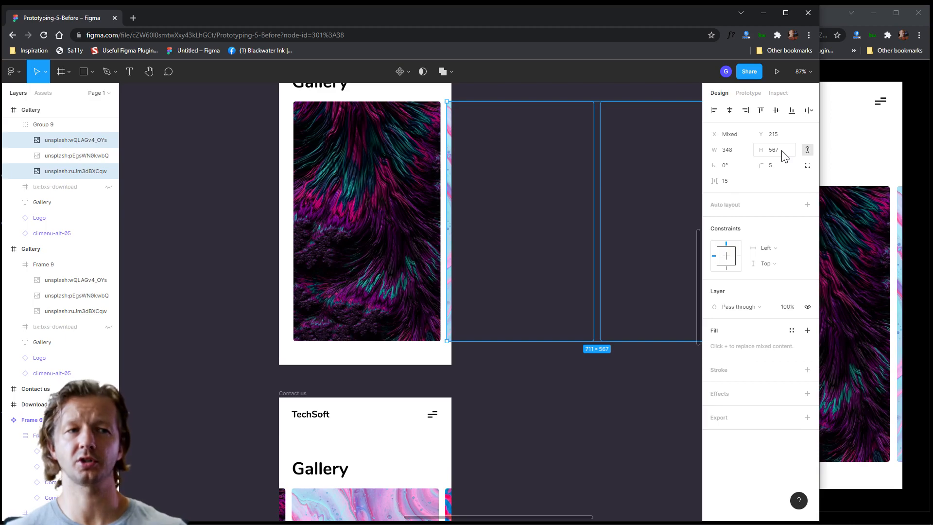
click(784, 155)
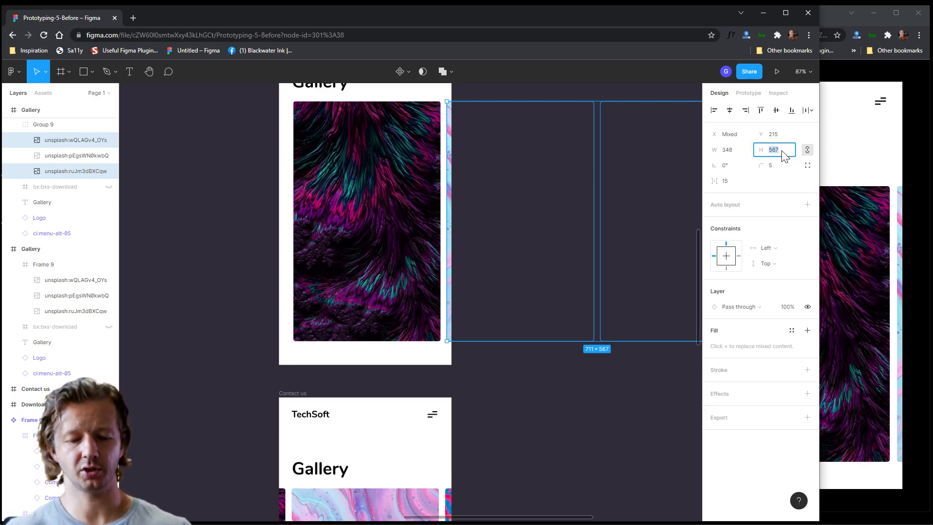
key(Return)
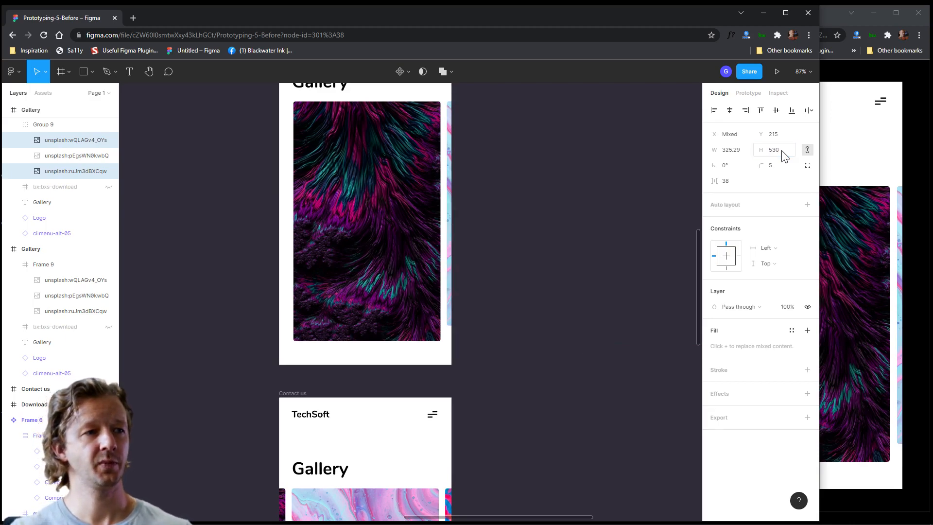
Step: Nudge the two smaller images of the top Gallery frame down so they sit vertically centred beside the main image
key(Down)
key(Down)
key(Down)
key(Down)
key(Down)
key(Down)
key(Down)
key(Down)
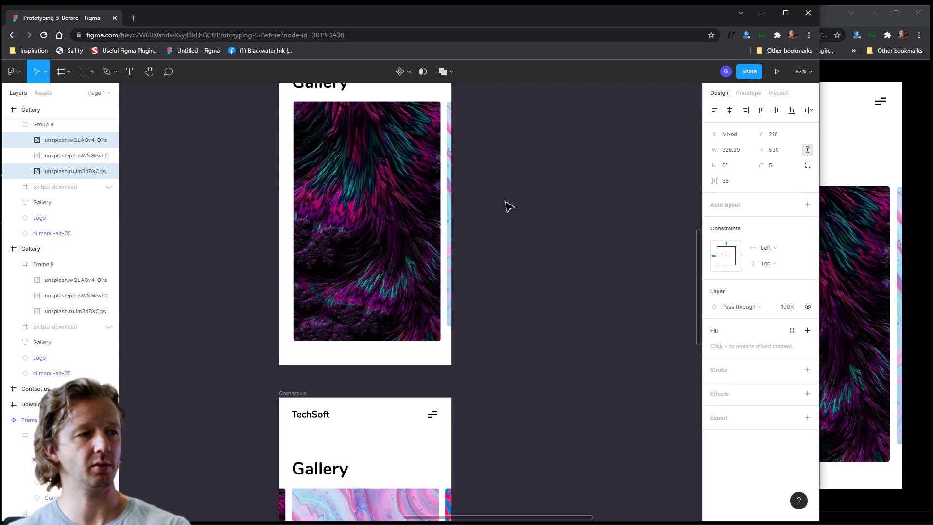
key(Down)
key(Down)
key(Down)
key(Down)
key(Down)
key(Down)
key(Down)
key(Down)
key(Down)
key(Down)
click(502, 398)
mouse_move(544, 455)
mouse_down()
mouse_move(548, 442)
mouse_move(552, 469)
mouse_up()
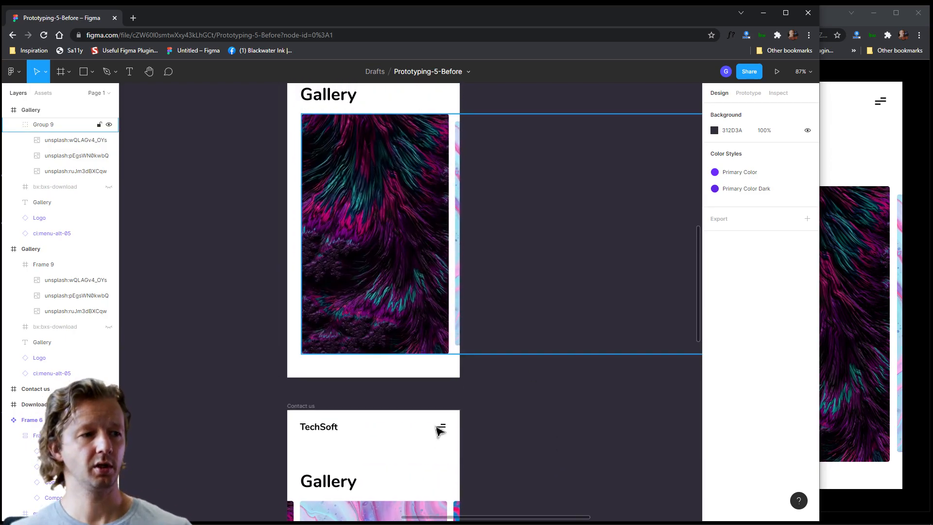
Step: Select both side images of the middle gallery frame and set their height to 530 with proportions locked
drag(568, 485, 595, 209)
double_click(489, 263)
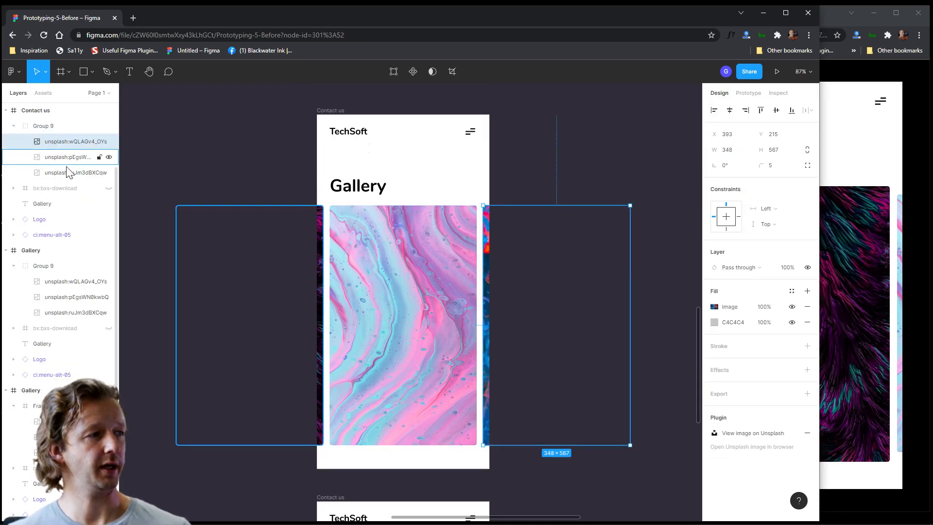
shift+click(67, 156)
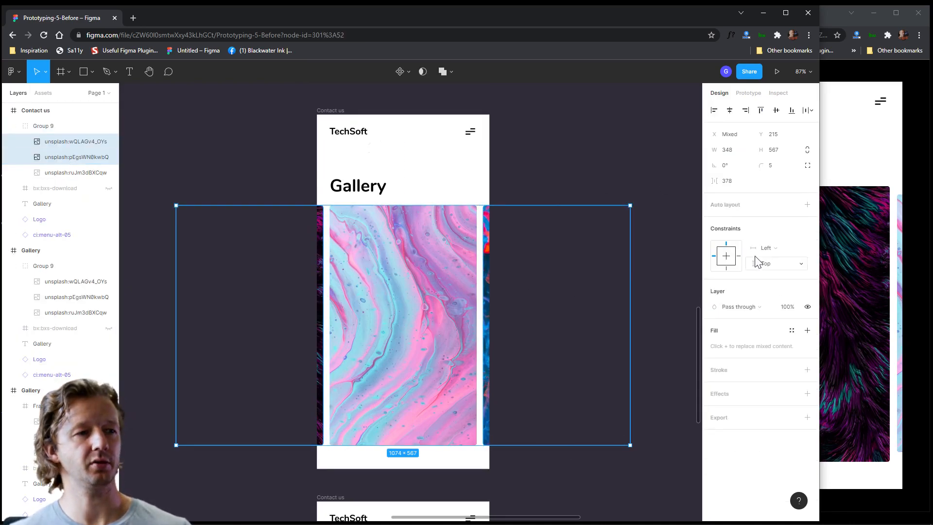
click(780, 152)
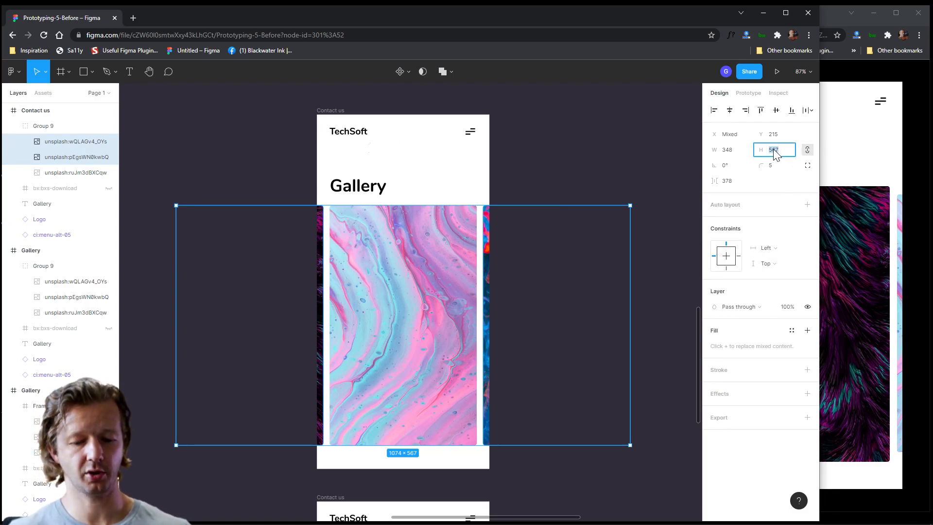
text(530)
key(Return)
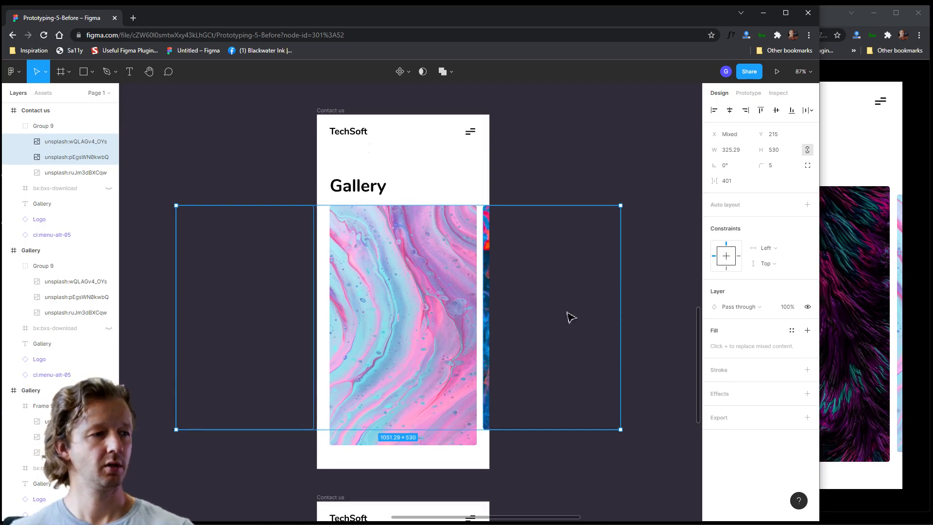
Step: Nudge the middle gallery frame's two side images down to Y 232, centring them against the pink marbled image
key(Down)
key(Down)
key(Down)
key(Down)
key(Down)
key(Down)
key(Down)
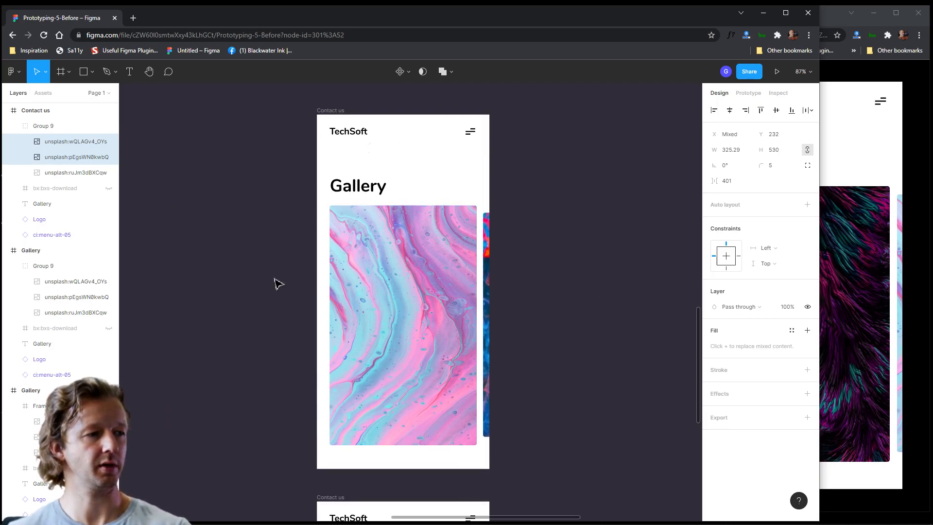
Step: Shift the middle frame's dark left image right to about X -311 so its edge peeks in beside the main image
click(62, 141)
click(61, 156)
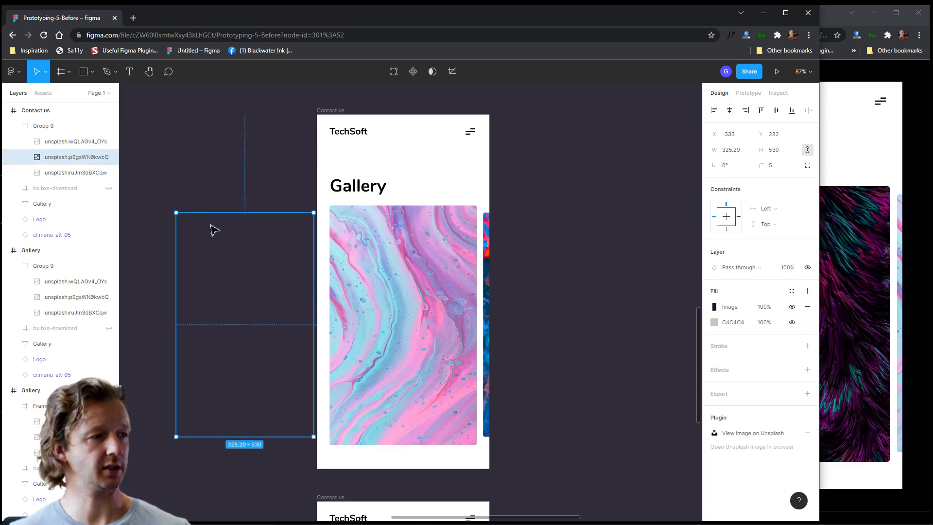
key(shift+Right)
key(shift+Right)
key(shift+Right)
key(Left)
key(Left)
key(Left)
key(Right)
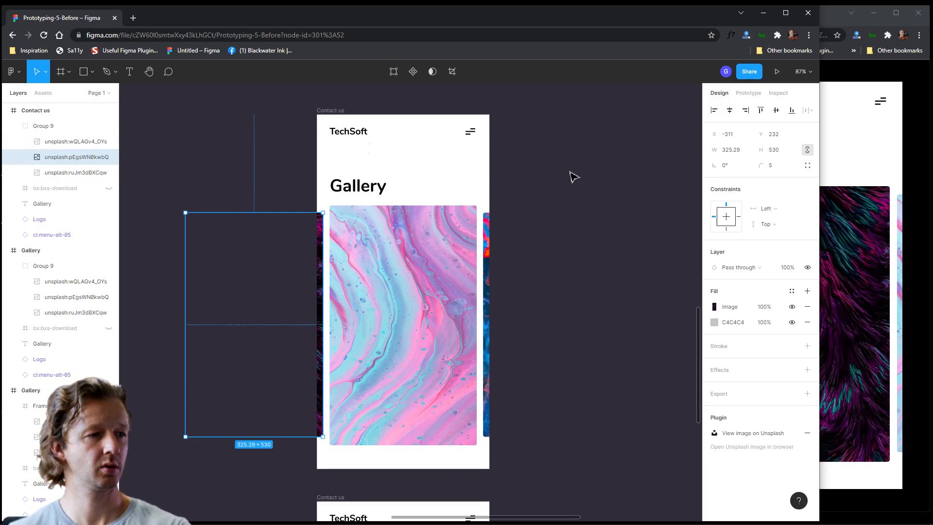
key(Left)
click(578, 207)
Step: Select the two images left of the main one in the lowest gallery frame and set their height to 530, keeping proportions
drag(564, 440, 573, 191)
click(350, 328)
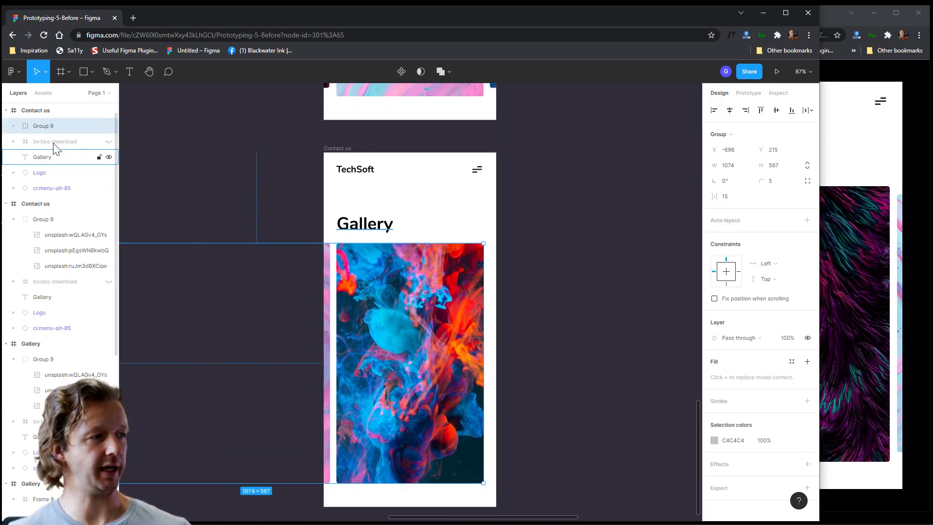
double_click(328, 298)
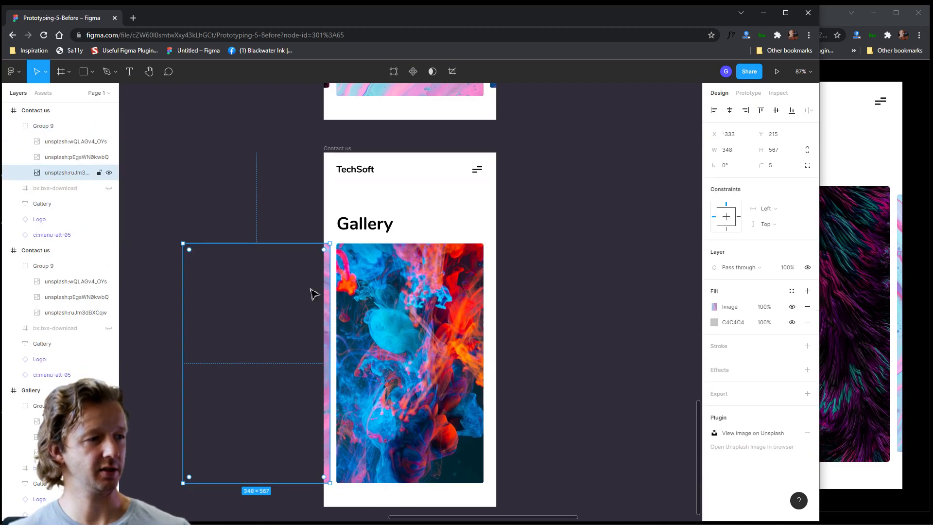
shift+click(53, 160)
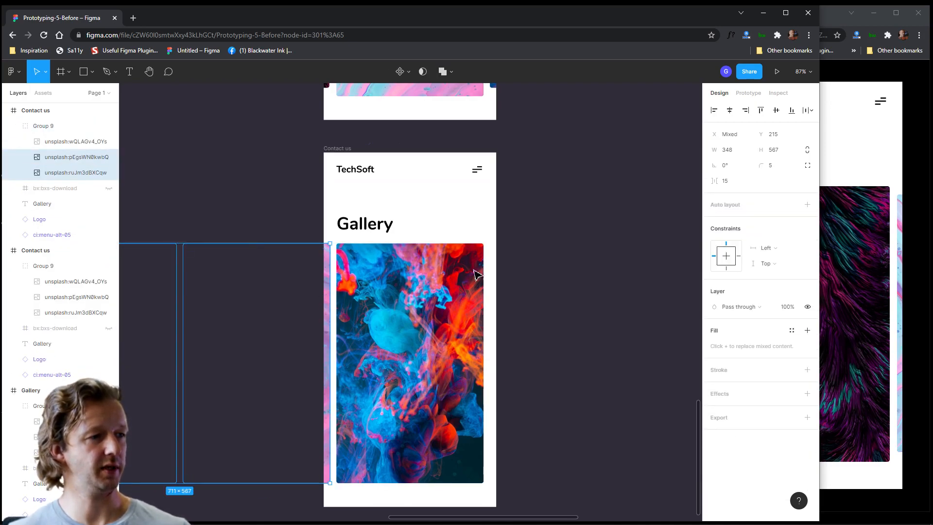
click(793, 154)
text(530)
key(Return)
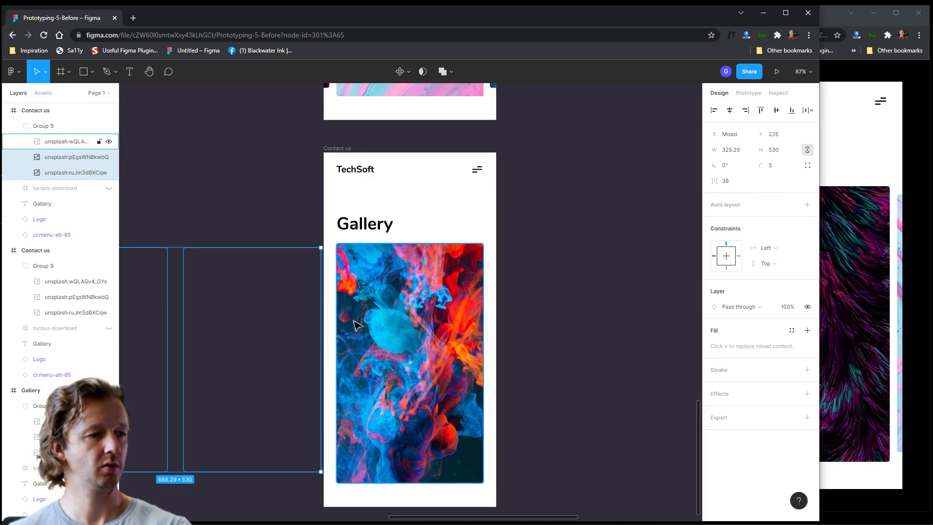
Step: Move the lowest frame's two smaller images down to Y 234 and rightward until one peeks in beside the main image
key(Down)
key(Down)
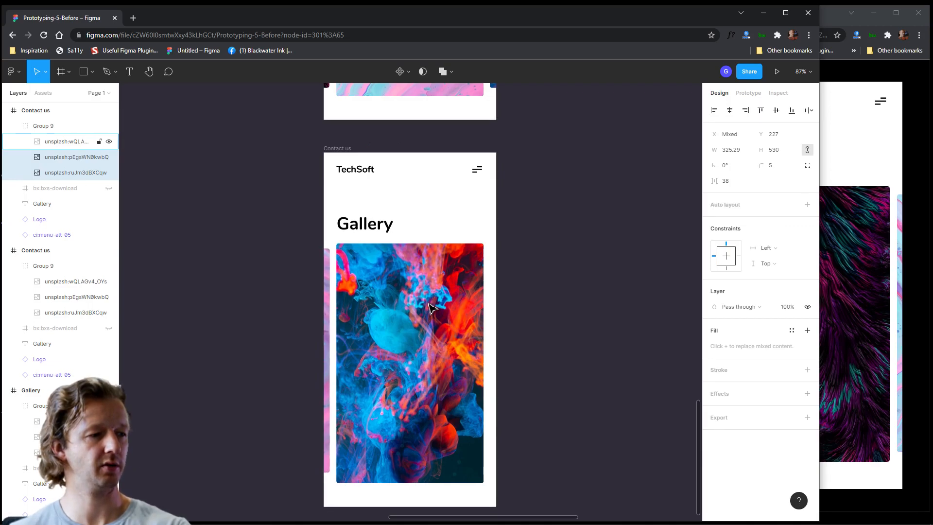
key(Down)
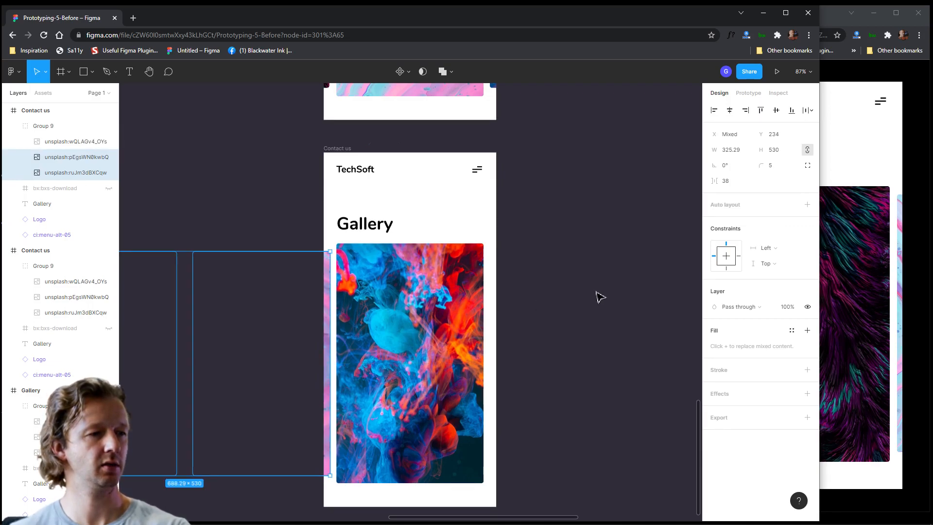
click(576, 310)
Step: Swipe back and forth through the gallery images in the prototype preview to check how the resized side images animate
scroll(576, 275, down, 3)
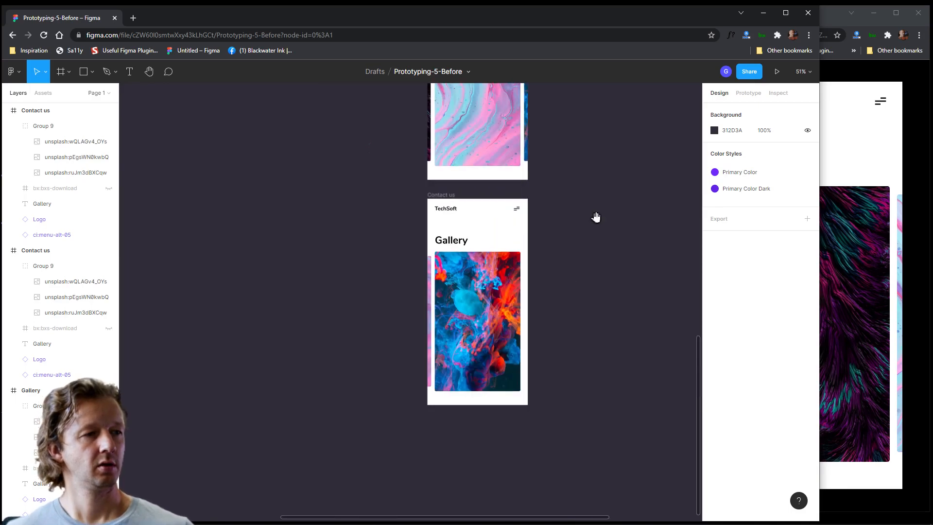
drag(593, 214, 473, 366)
click(830, 184)
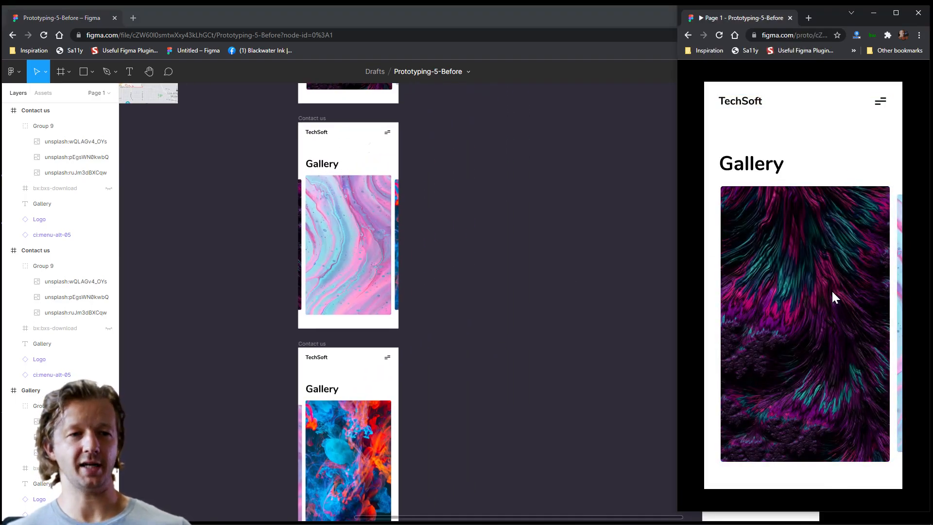
drag(831, 290, 702, 305)
drag(849, 301, 894, 295)
drag(807, 296, 730, 281)
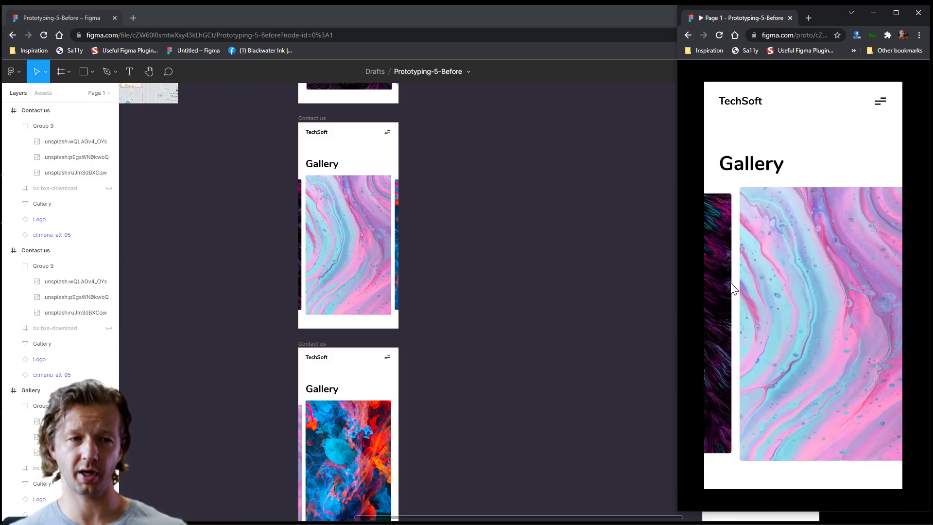
drag(833, 288, 695, 289)
drag(768, 295, 694, 304)
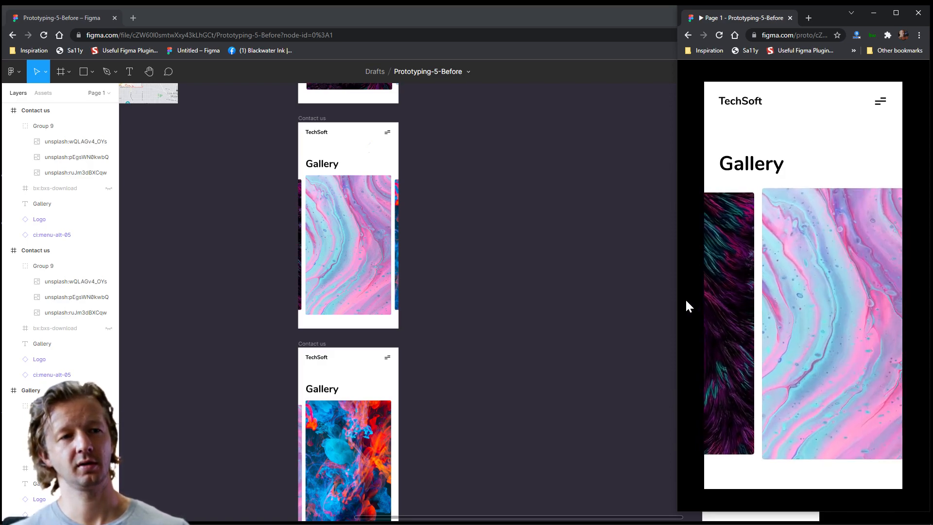
drag(838, 277, 758, 279)
Step: Open Download Brochure from the menu in the prototype preview and test the TechSoft logo's link on that page
click(880, 101)
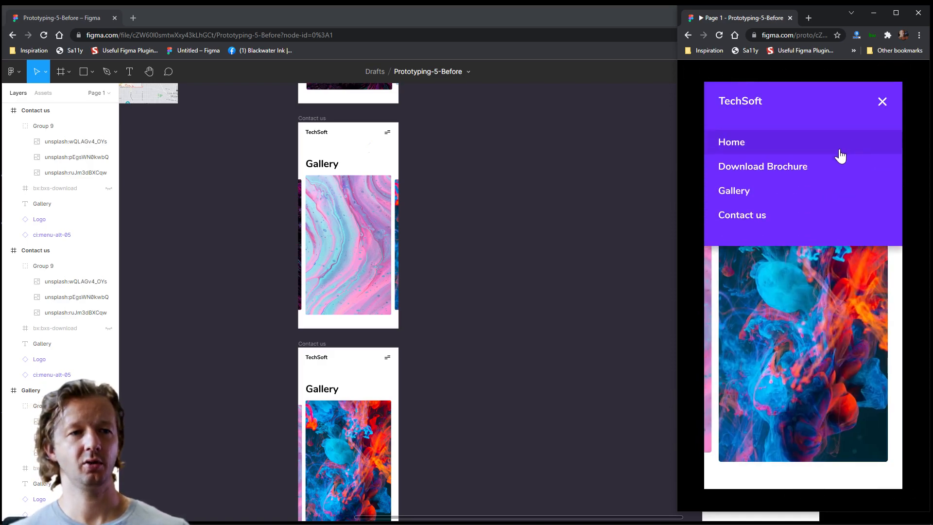
click(747, 168)
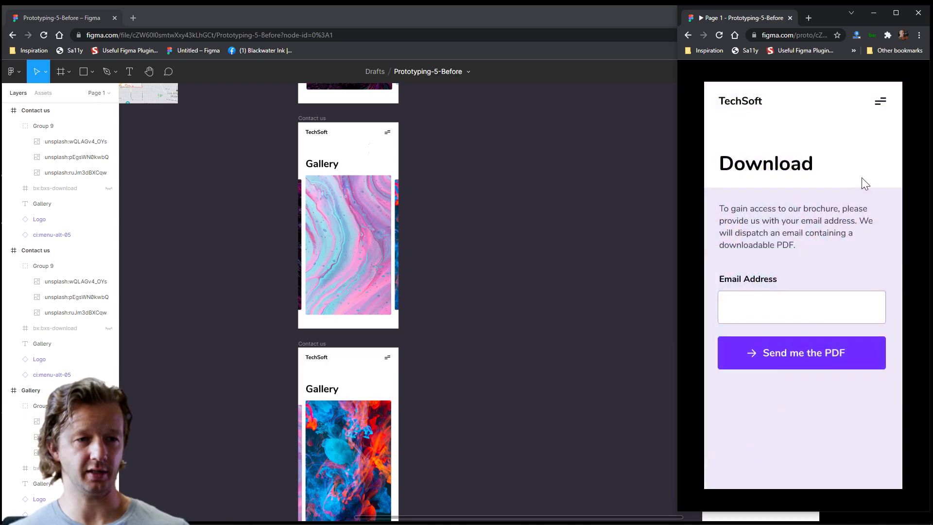
click(755, 106)
Step: Examine the prototype interactions of the TechSoft logos in the top Gallery, Contact us and Download frames
click(515, 139)
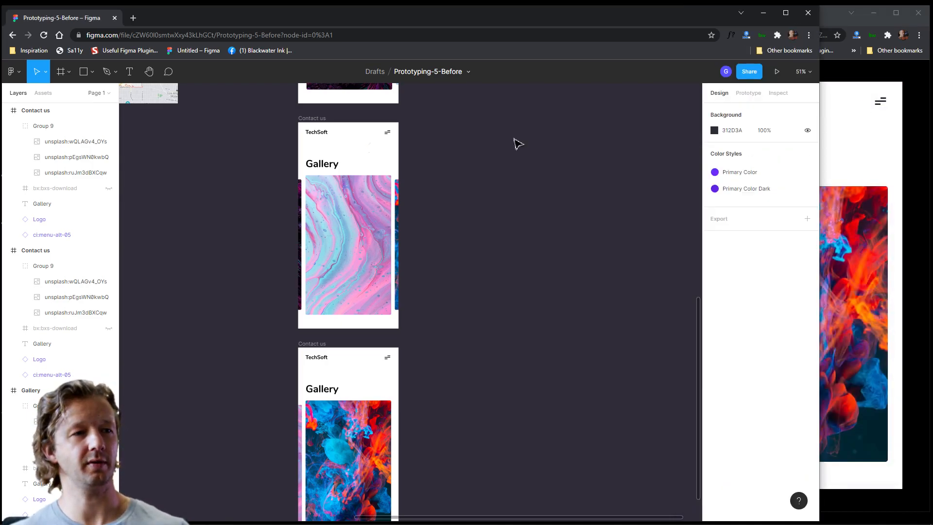
scroll(504, 191, down, 3)
drag(464, 214, 560, 335)
scroll(462, 200, up, 5)
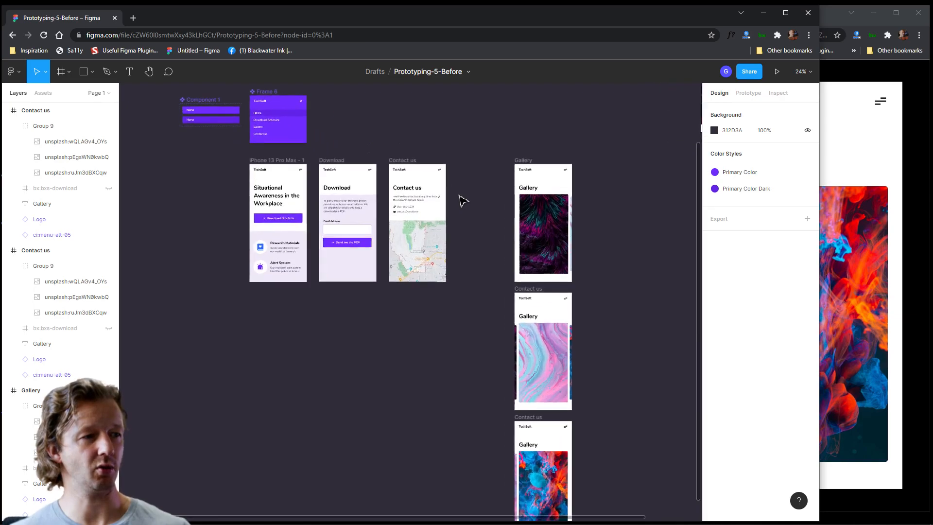
click(557, 165)
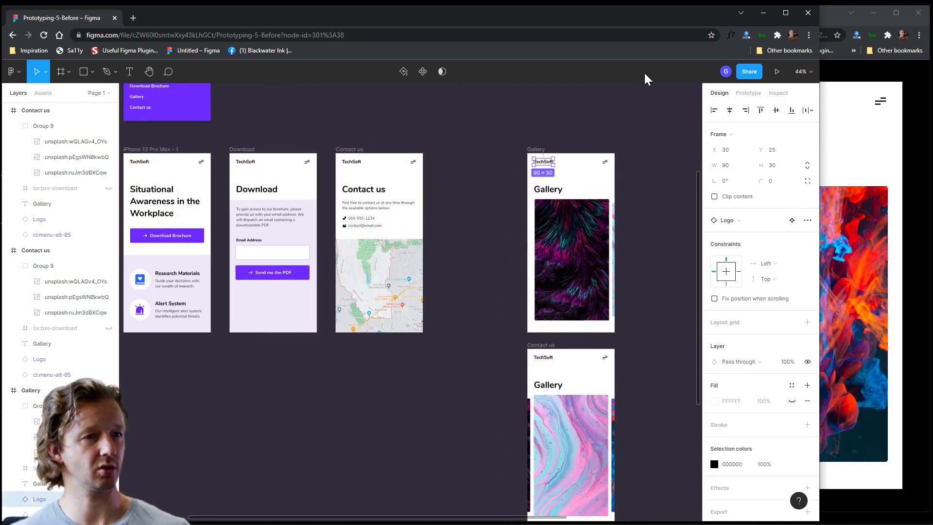
click(748, 93)
drag(499, 207, 560, 220)
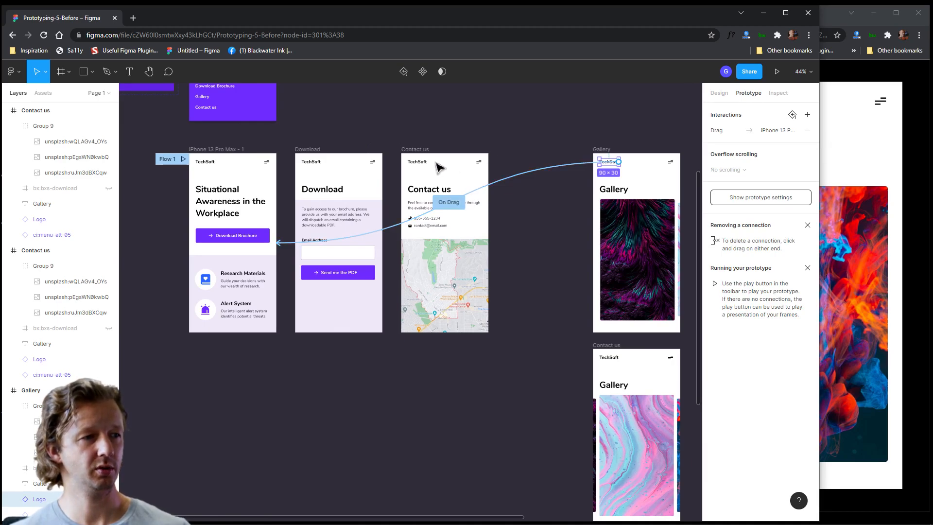
click(414, 163)
click(314, 165)
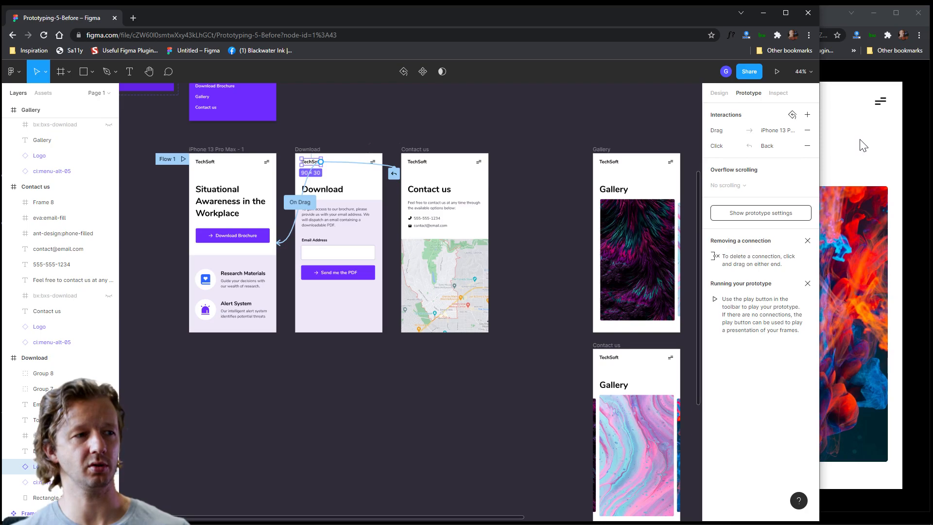
Step: Remove the Back interaction from the Download frame's TechSoft logo and test that logo in the prototype preview
drag(394, 174, 343, 144)
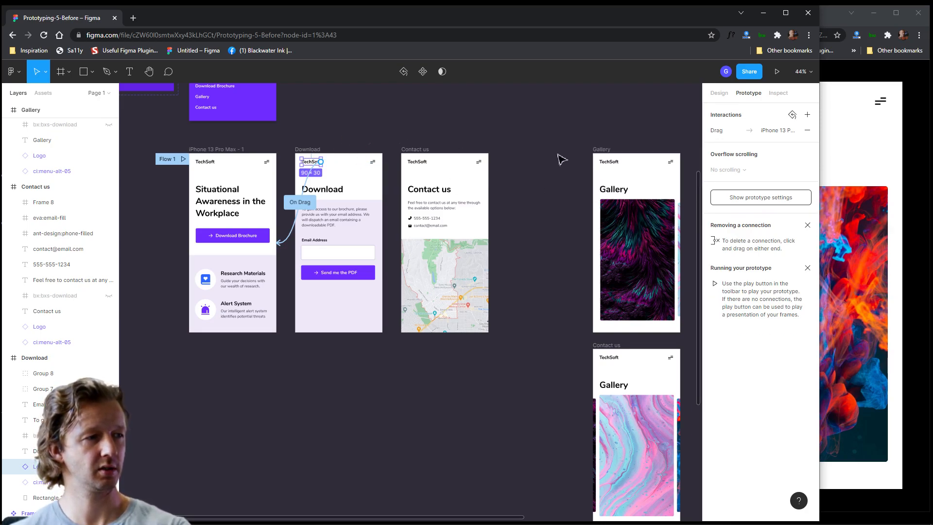
click(867, 154)
click(867, 107)
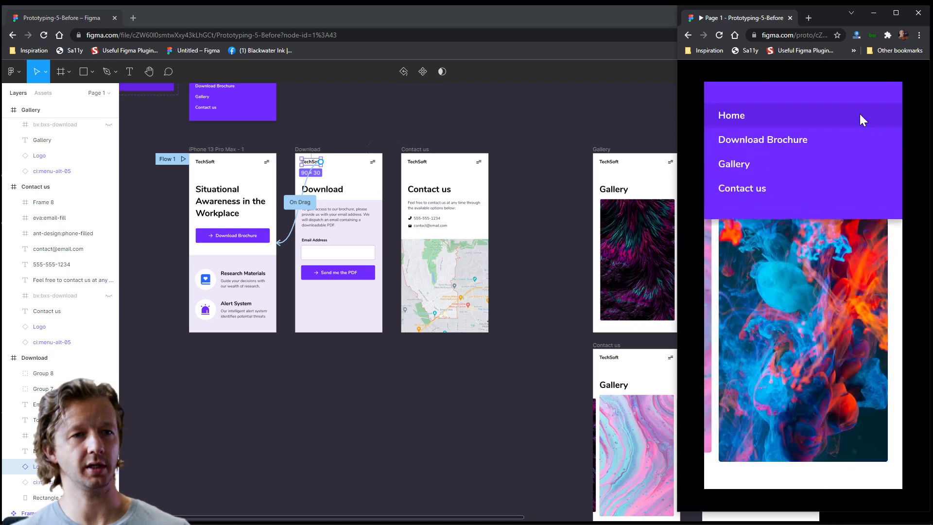
click(741, 165)
click(738, 107)
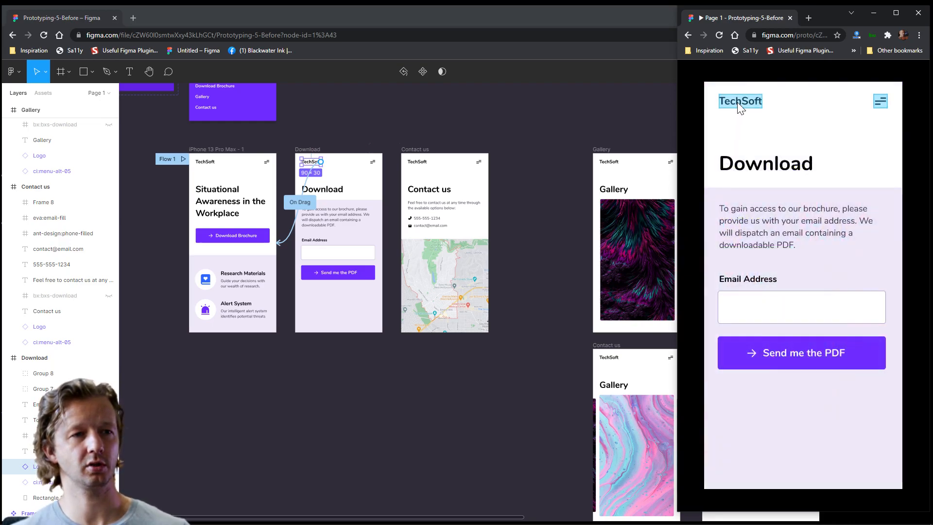
Step: Change the trigger of the Download frame's TechSoft logo interaction to On click
click(307, 154)
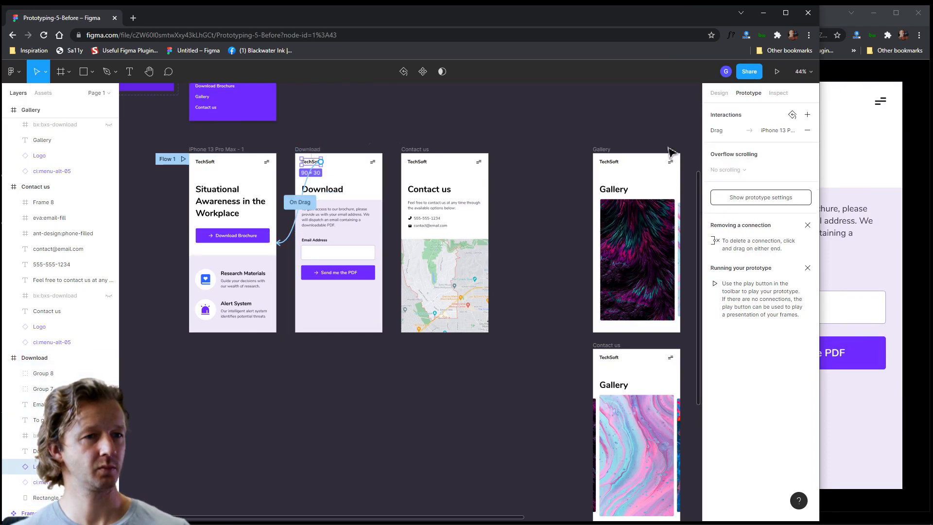
click(733, 131)
click(616, 153)
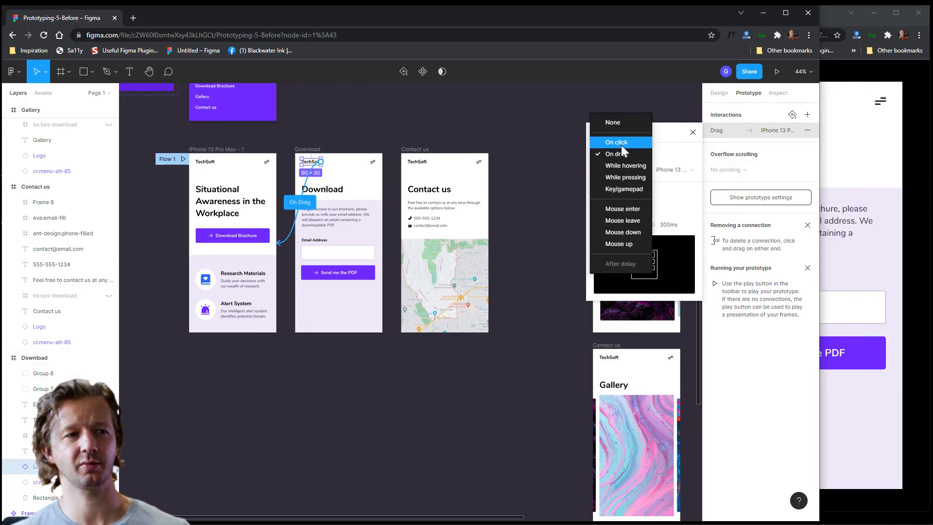
key(Escape)
click(493, 139)
Step: Set the Contact us frame's TechSoft logo interaction to trigger On click
click(417, 161)
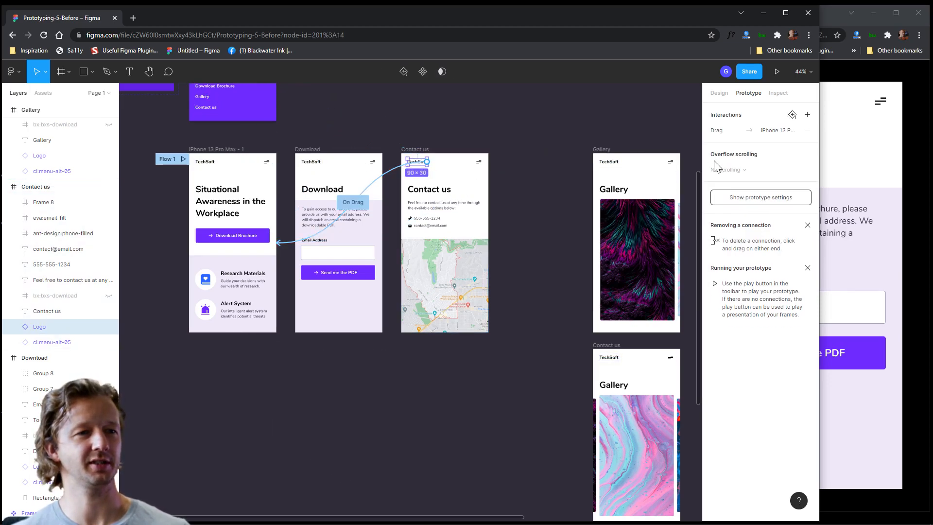
click(727, 130)
click(631, 156)
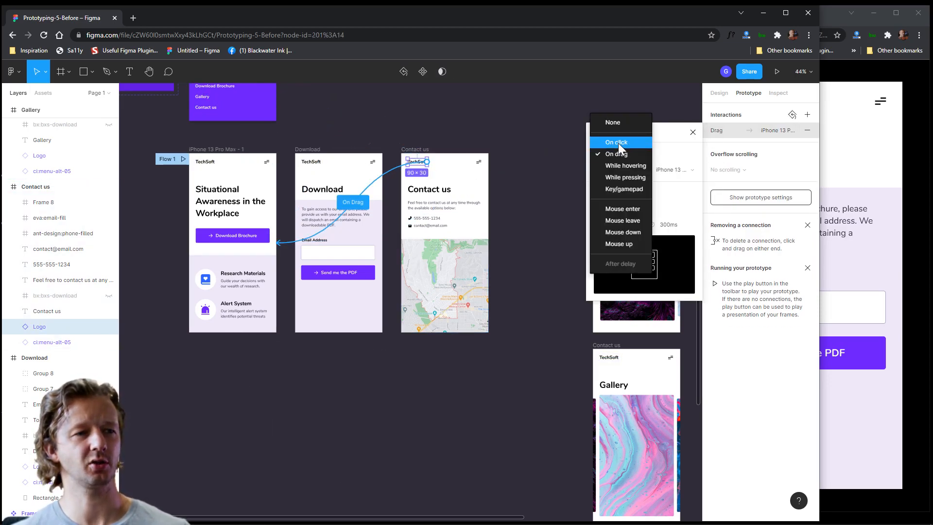
key(Escape)
click(469, 118)
Step: Switch the top Gallery frame's TechSoft logo interaction to the On click trigger
click(616, 159)
click(614, 158)
click(612, 145)
click(533, 147)
drag(533, 148, 489, 153)
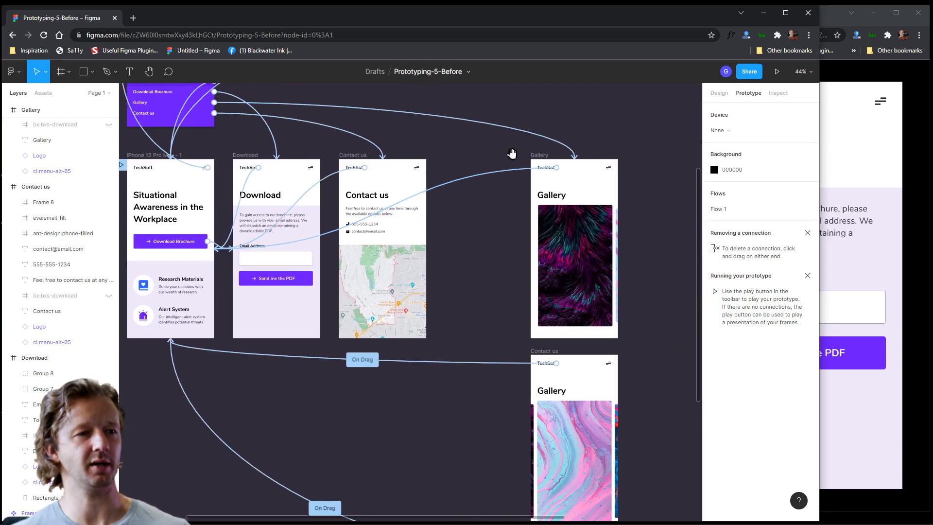
Step: Test the TechSoft logo's link back to the home page from the Download page in the prototype preview
click(838, 168)
click(739, 102)
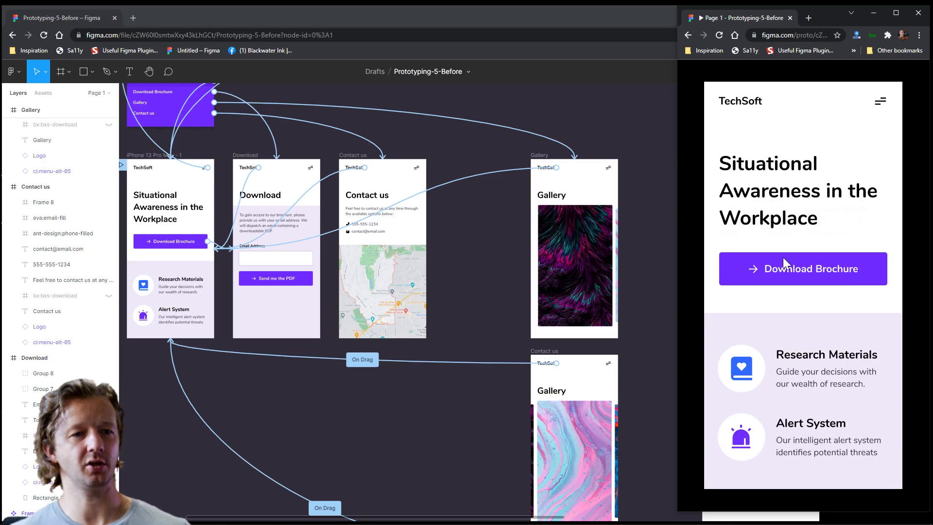
click(781, 272)
click(737, 103)
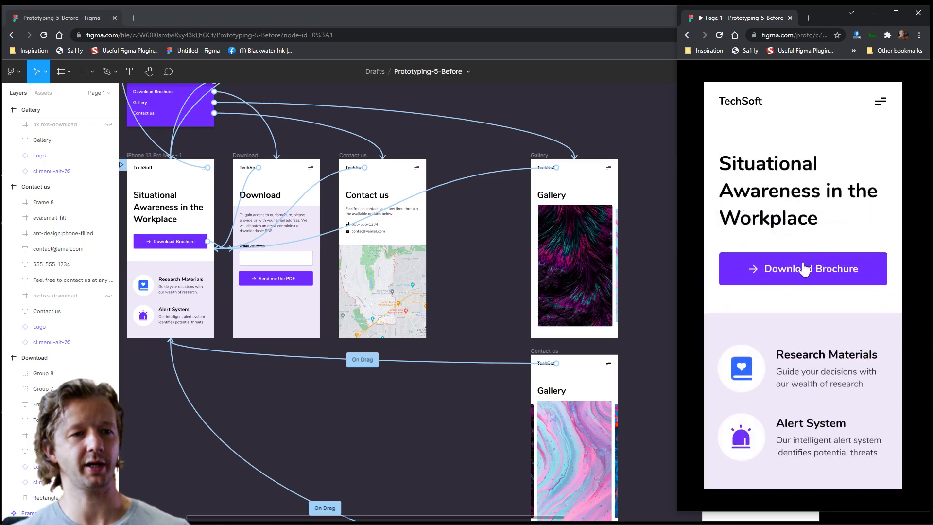
Step: Visit the Download, Gallery and Contact us pages in the prototype preview and test the Contact us page's TechSoft logo link
click(804, 269)
click(880, 101)
click(742, 171)
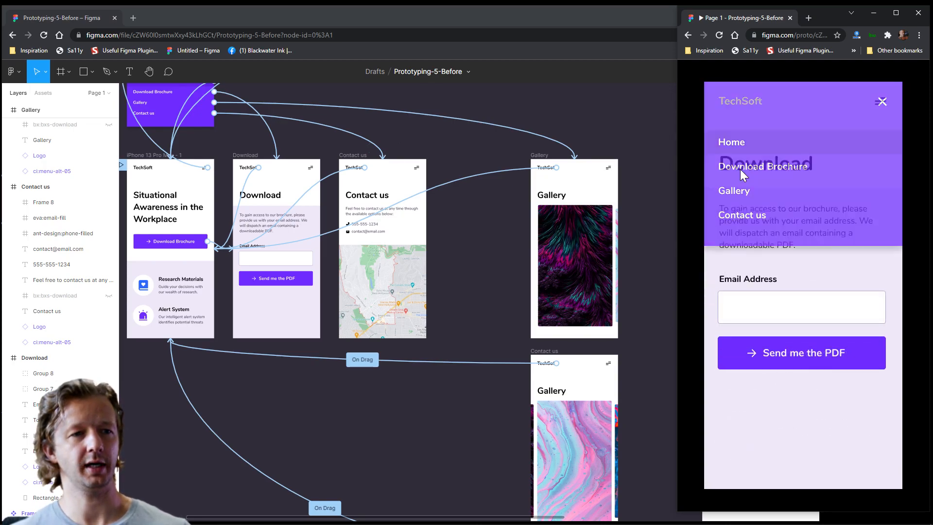
click(879, 104)
click(746, 189)
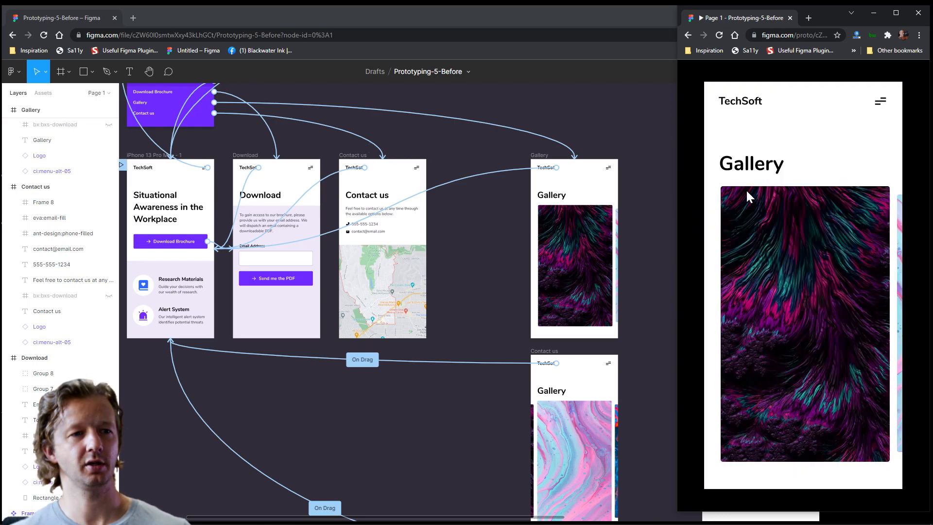
drag(809, 194, 815, 148)
click(879, 105)
click(738, 217)
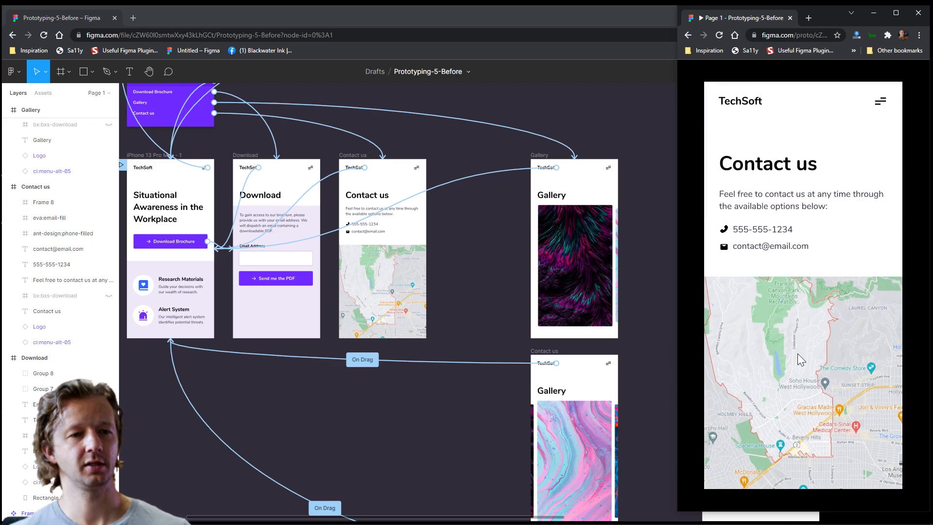
click(739, 104)
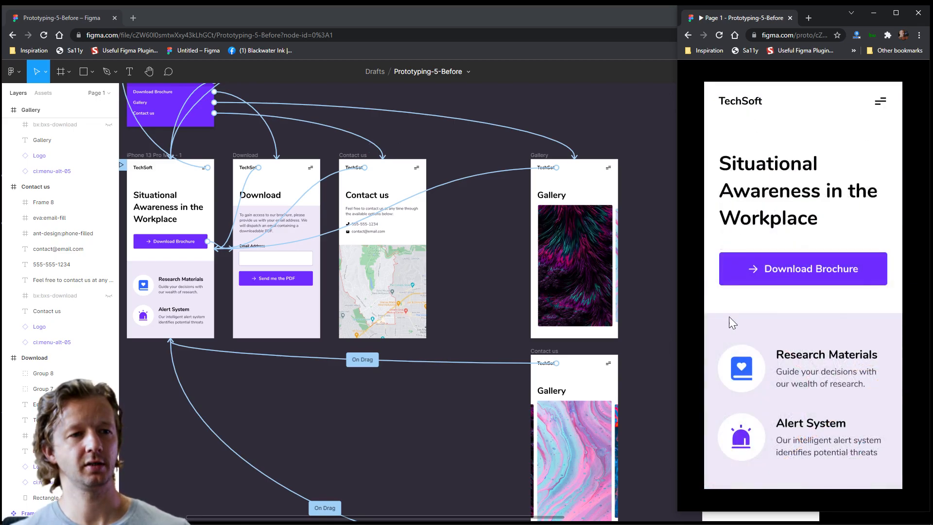
click(534, 123)
scroll(476, 230, down, 5)
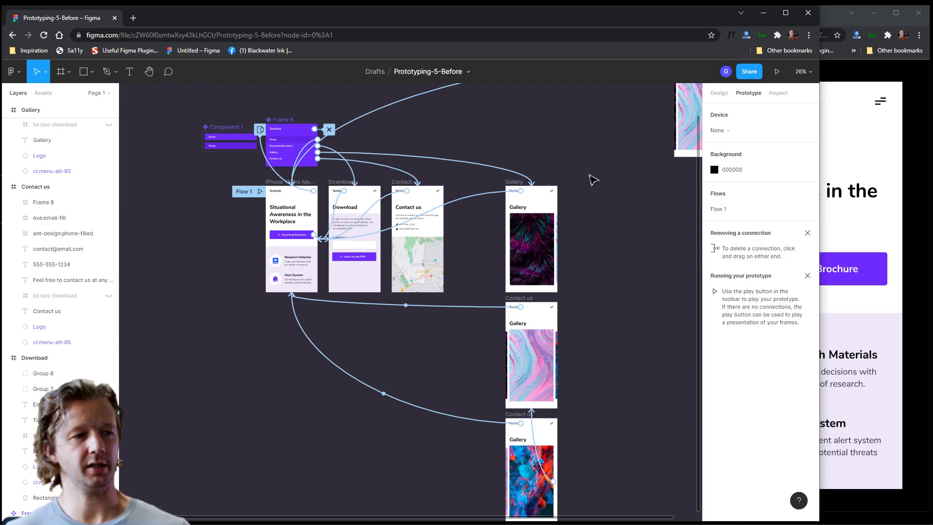
scroll(596, 206, down, 2)
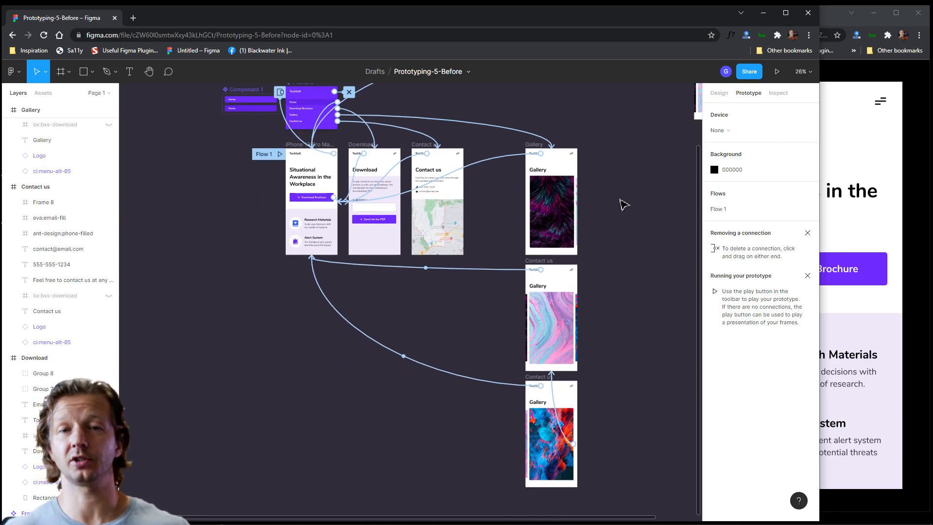